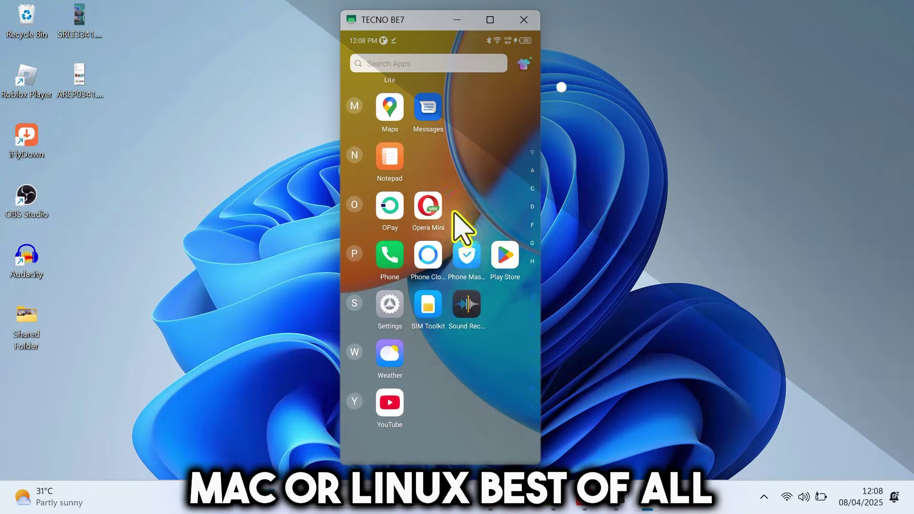
Search the phone's app drawer for 'filw' and launch File Manager.
{"action": "scroll", "coordinate": [495, 245], "scroll_direction": "up", "scroll_amount": 10}
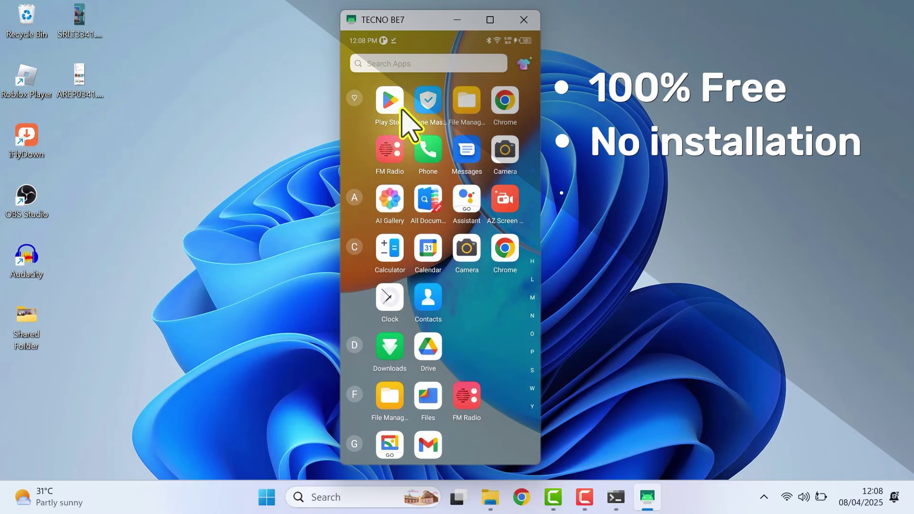
{"action": "type", "text": "f"}
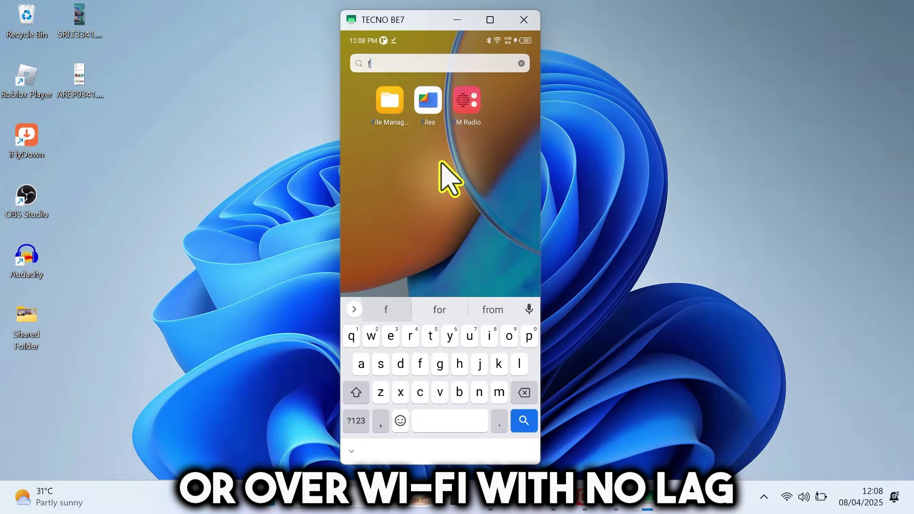
{"action": "type", "text": "i"}
{"action": "type", "text": "lw"}
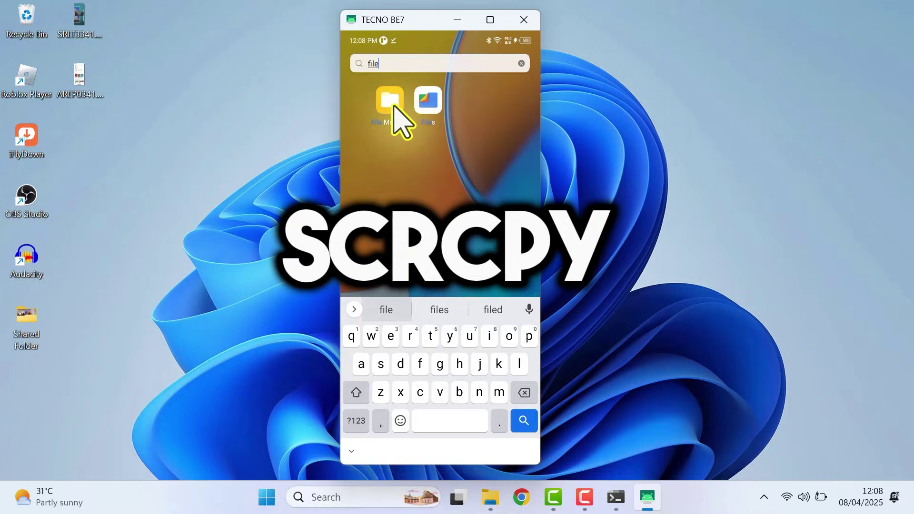
{"action": "left_click", "coordinate": [391, 106]}
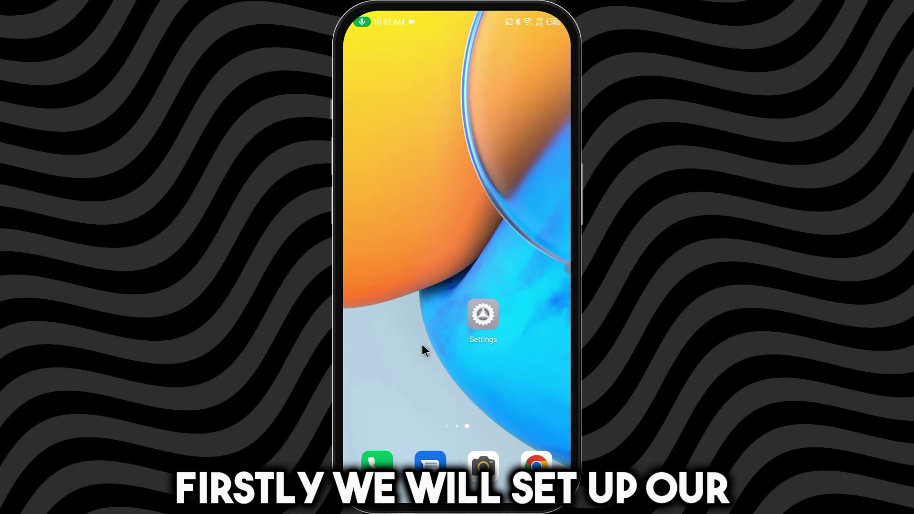
Open Settings, search it for 'about phone', then return to the main Settings list.
{"action": "left_click", "coordinate": [484, 315]}
{"action": "scroll", "coordinate": [479, 317], "scroll_direction": "down", "scroll_amount": 10}
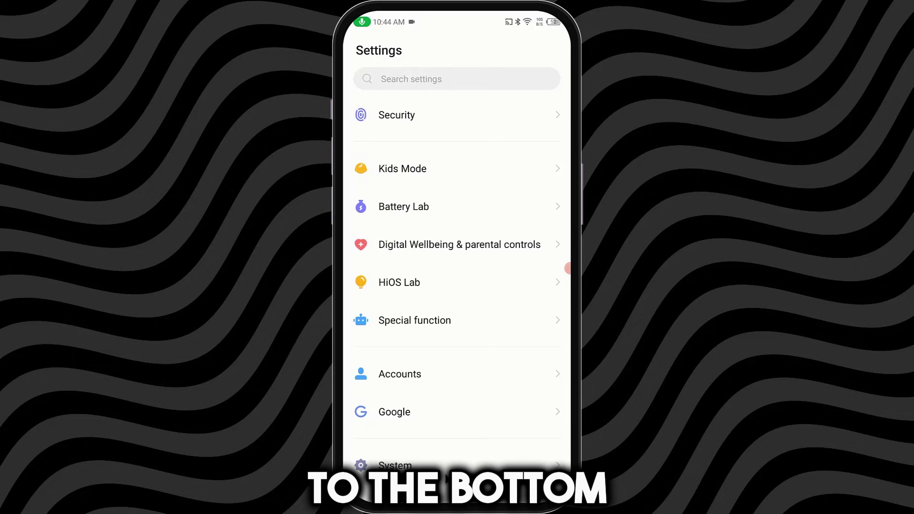
{"action": "scroll", "coordinate": [423, 404], "scroll_direction": "up", "scroll_amount": 10}
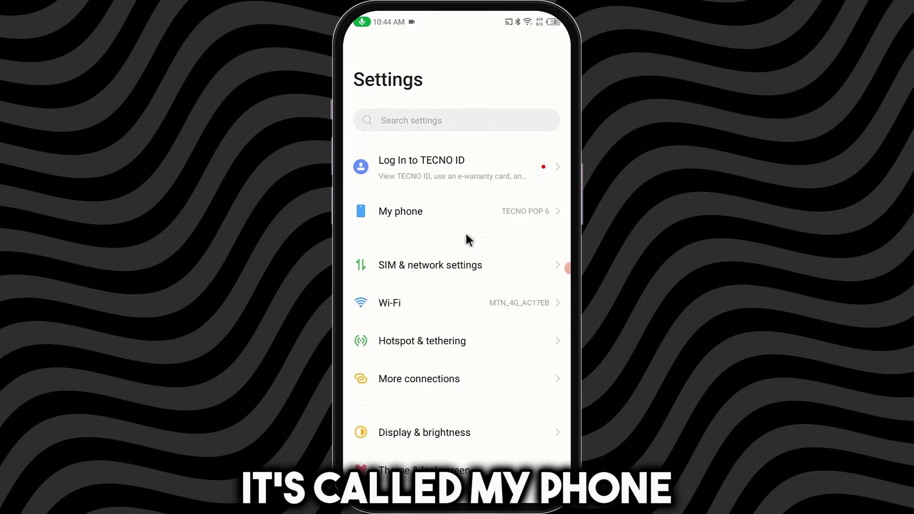
{"action": "left_click", "coordinate": [461, 121]}
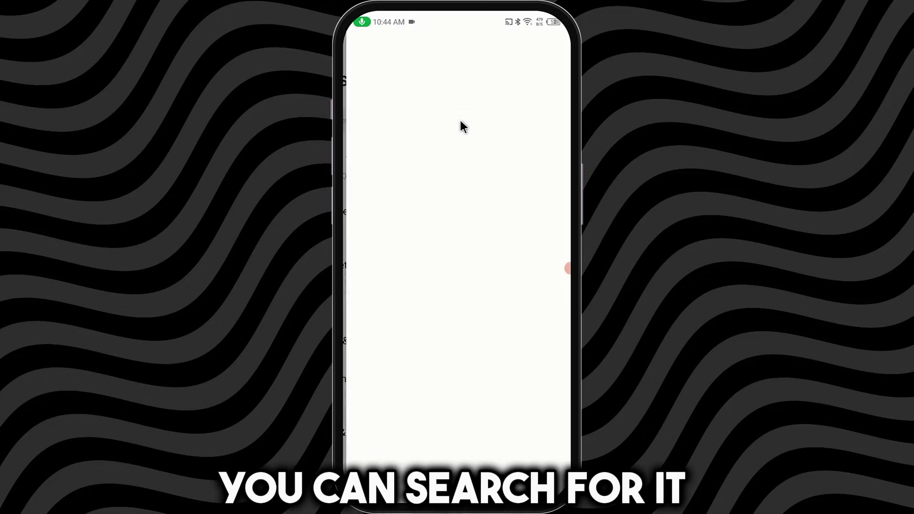
{"action": "type", "text": "about phone"}
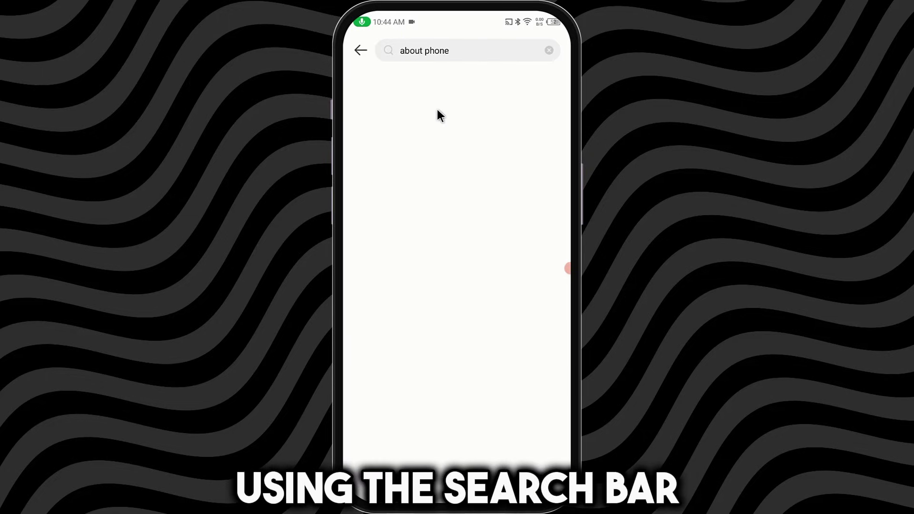
{"action": "right_click", "coordinate": [430, 154]}
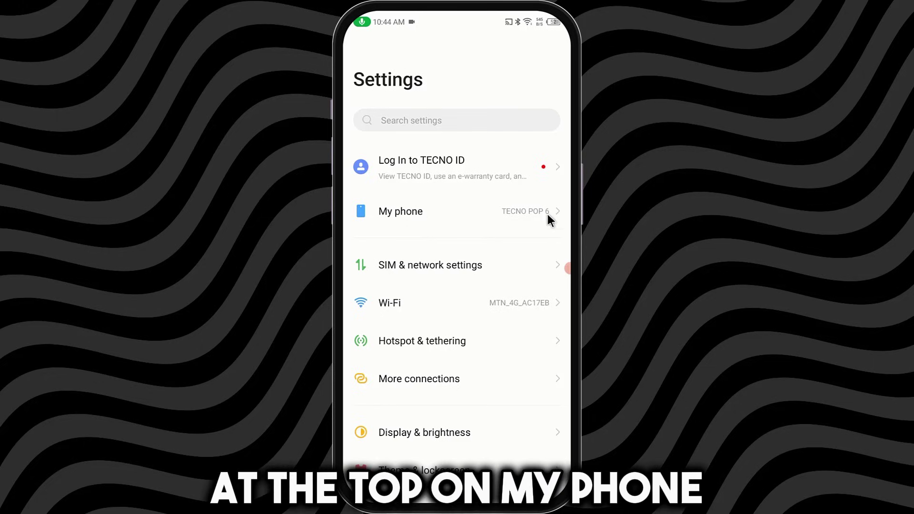
On the My phone page, tap Build number repeatedly until 'You are now a developer!' appears.
{"action": "left_click", "coordinate": [507, 216]}
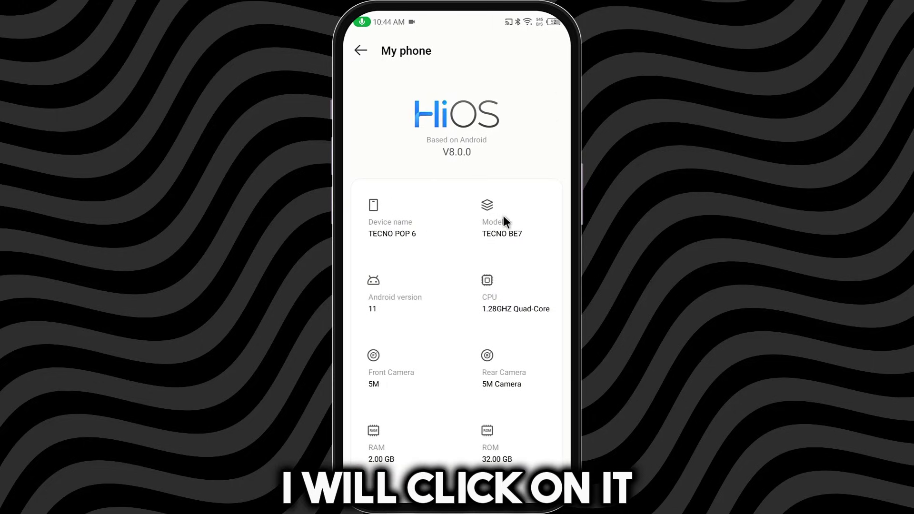
{"action": "scroll", "coordinate": [445, 283], "scroll_direction": "down", "scroll_amount": 5}
{"action": "scroll", "coordinate": [442, 298], "scroll_direction": "up", "scroll_amount": 3}
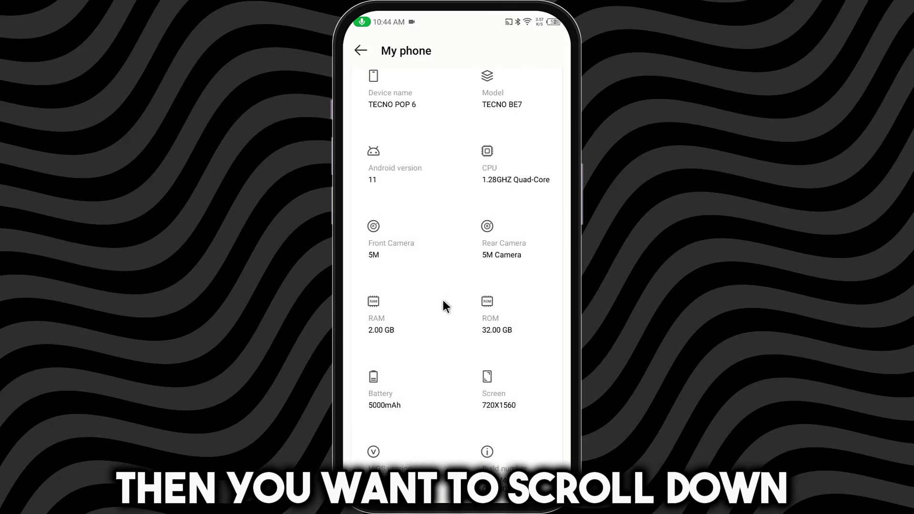
{"action": "scroll", "coordinate": [443, 300], "scroll_direction": "down", "scroll_amount": 4}
{"action": "scroll", "coordinate": [443, 302], "scroll_direction": "down", "scroll_amount": 3}
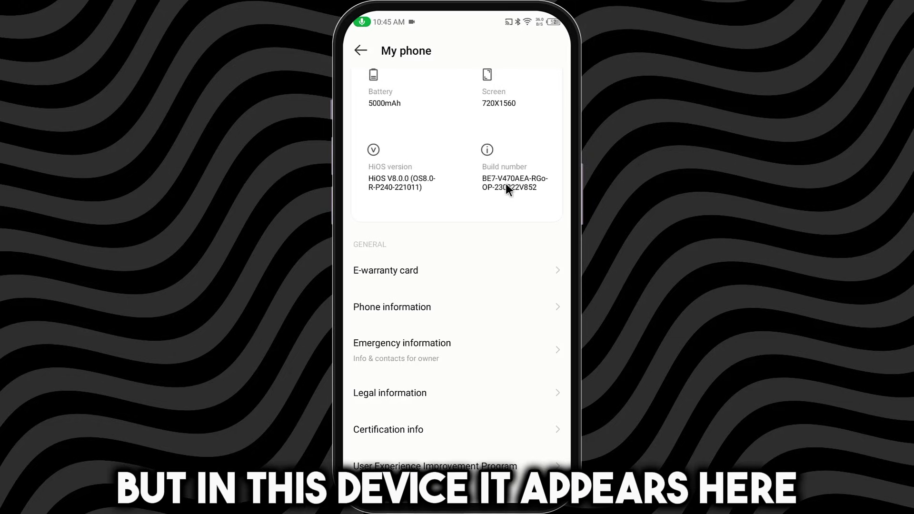
{"action": "left_click", "coordinate": [496, 174]}
{"action": "left_click", "coordinate": [495, 174]}
{"action": "left_click", "coordinate": [496, 174]}
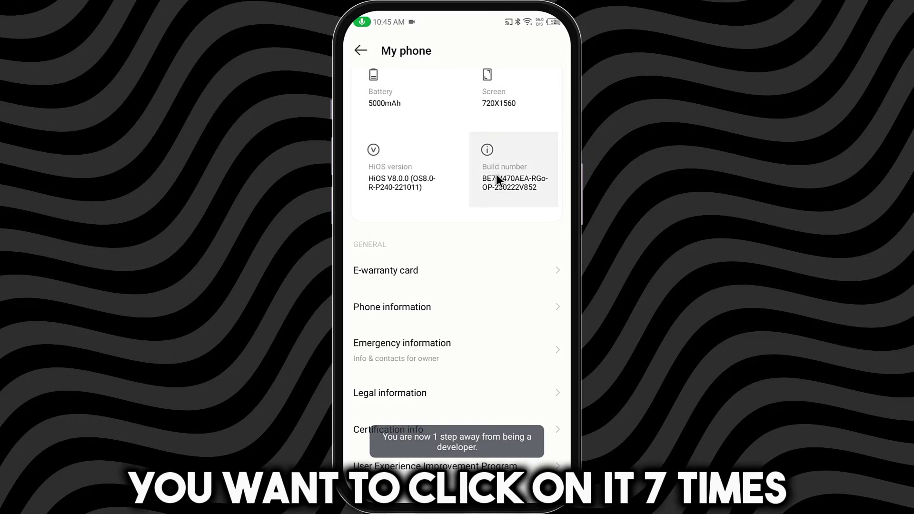
{"action": "left_click", "coordinate": [496, 174]}
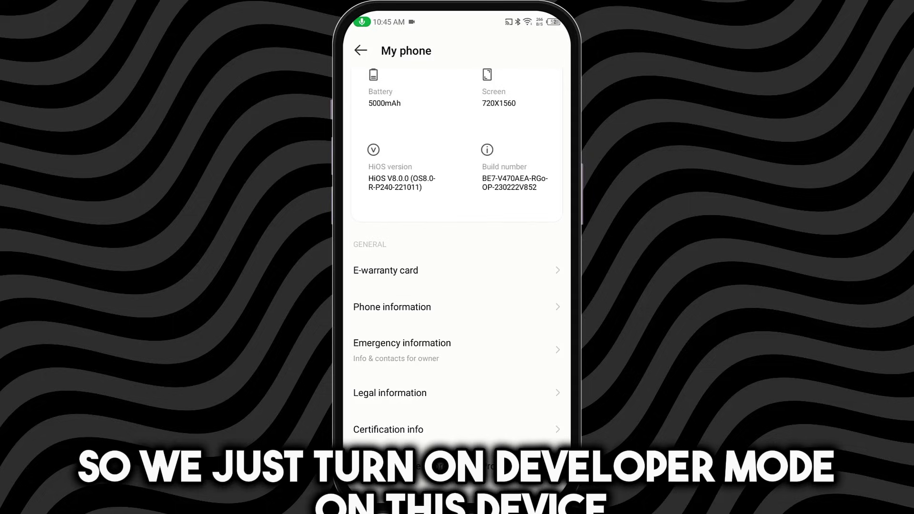
Back in Settings, search 'developer' and open Developer options.
{"action": "left_click", "coordinate": [360, 50]}
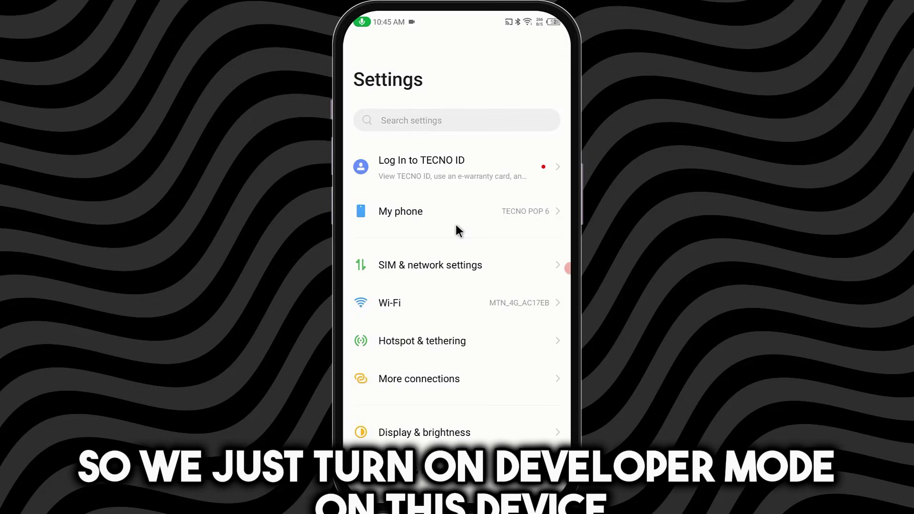
{"action": "left_click", "coordinate": [415, 121]}
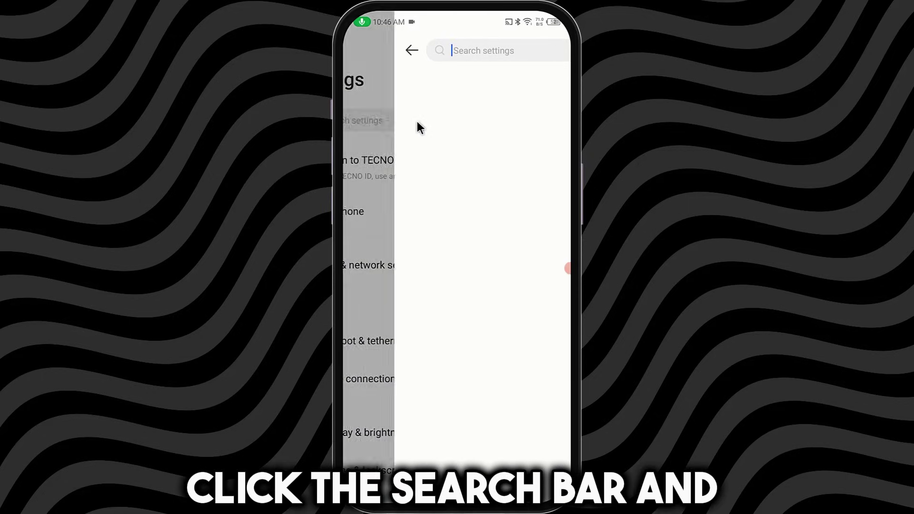
{"action": "type", "text": "developer"}
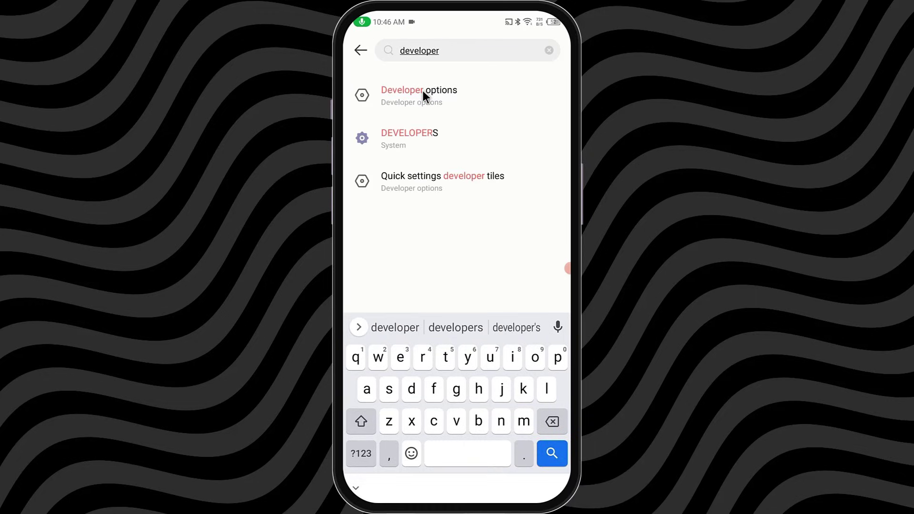
{"action": "left_click", "coordinate": [433, 100]}
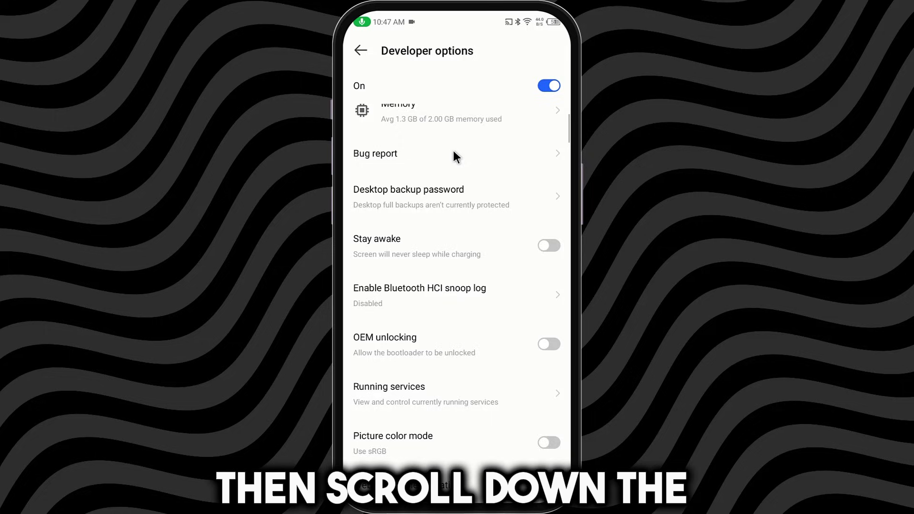
Switch on USB debugging and accept the warning with OK.
{"action": "scroll", "coordinate": [453, 150], "scroll_direction": "down", "scroll_amount": 10}
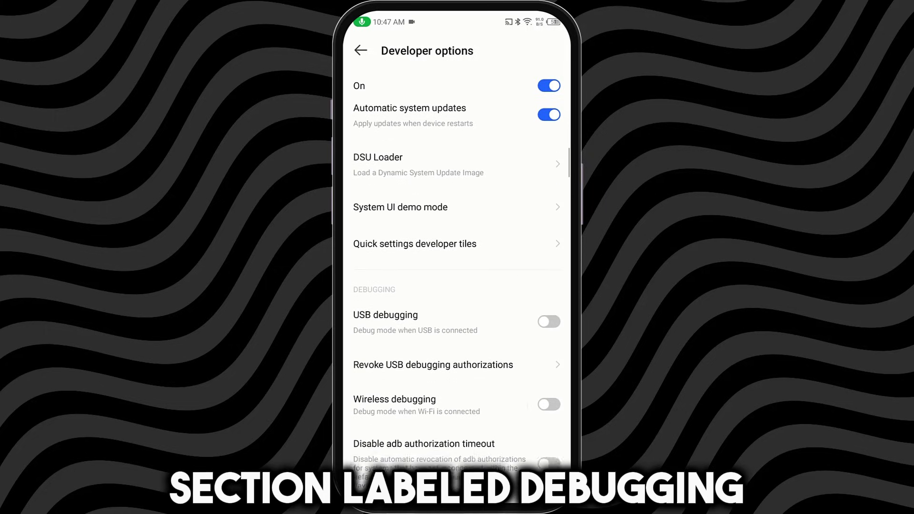
{"action": "scroll", "coordinate": [457, 285], "scroll_direction": "down", "scroll_amount": 3}
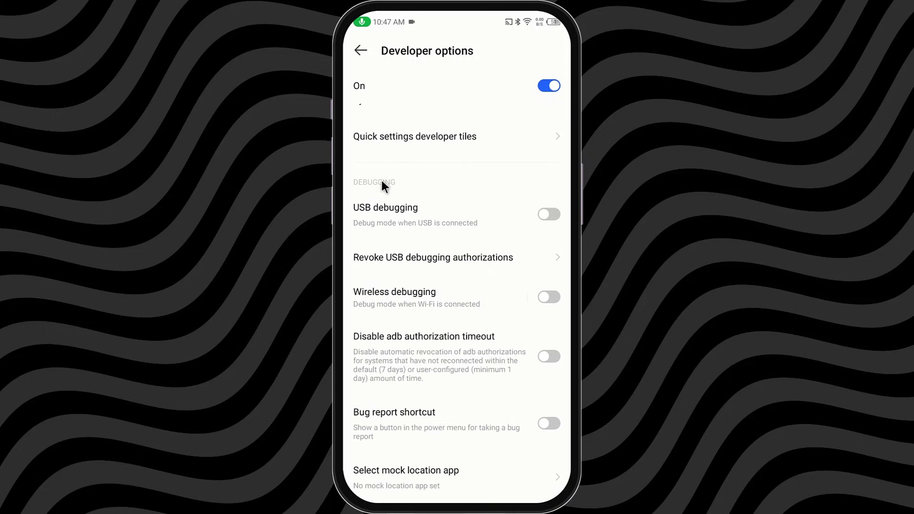
{"action": "left_click", "coordinate": [549, 213]}
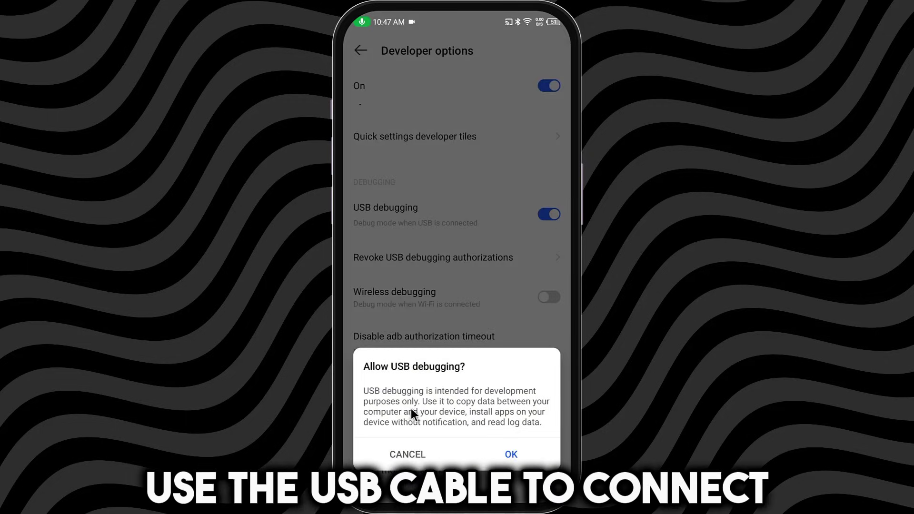
{"action": "left_click", "coordinate": [511, 454]}
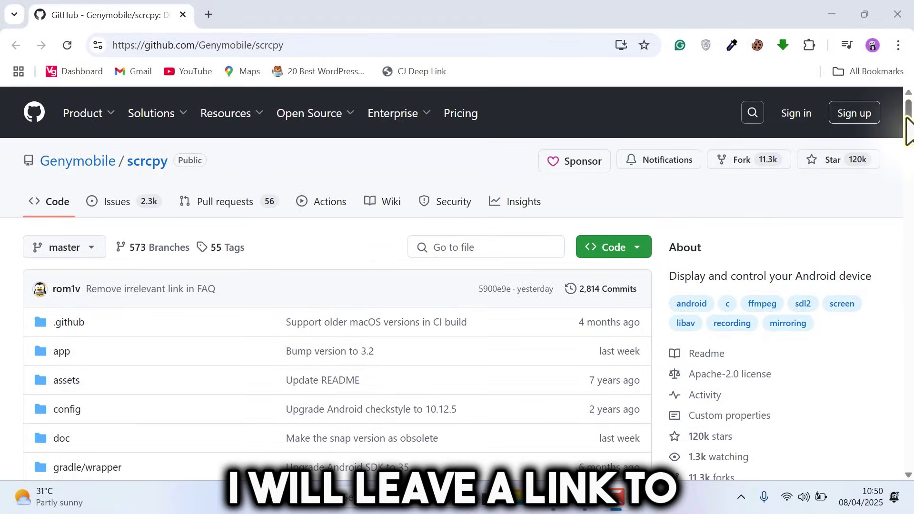
Scroll the scrcpy README down to the Get the app download links.
{"action": "left_click_drag", "start_coordinate": [906, 119], "coordinate": [890, 291]}
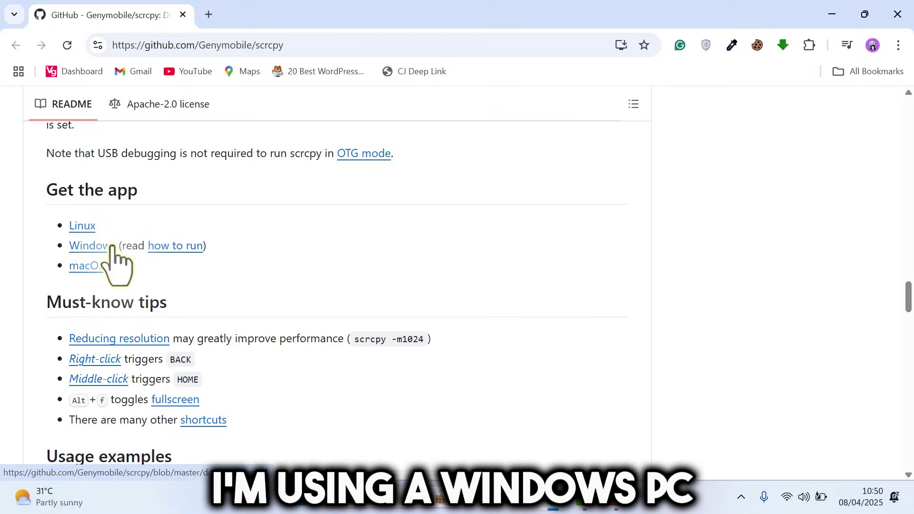
From the Windows instructions, download scrcpy-win64-v3.2.zip and show it in its folder.
{"action": "left_click", "coordinate": [97, 247]}
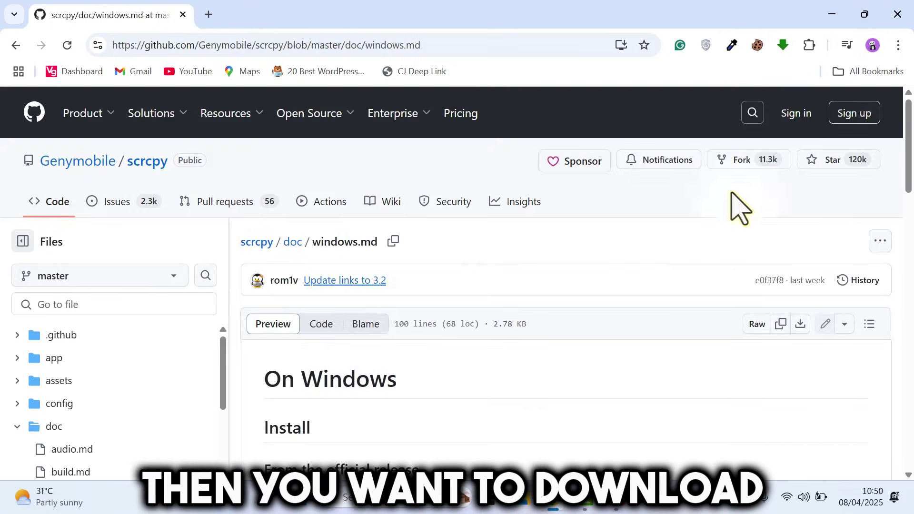
{"action": "left_click_drag", "start_coordinate": [908, 148], "coordinate": [906, 224]}
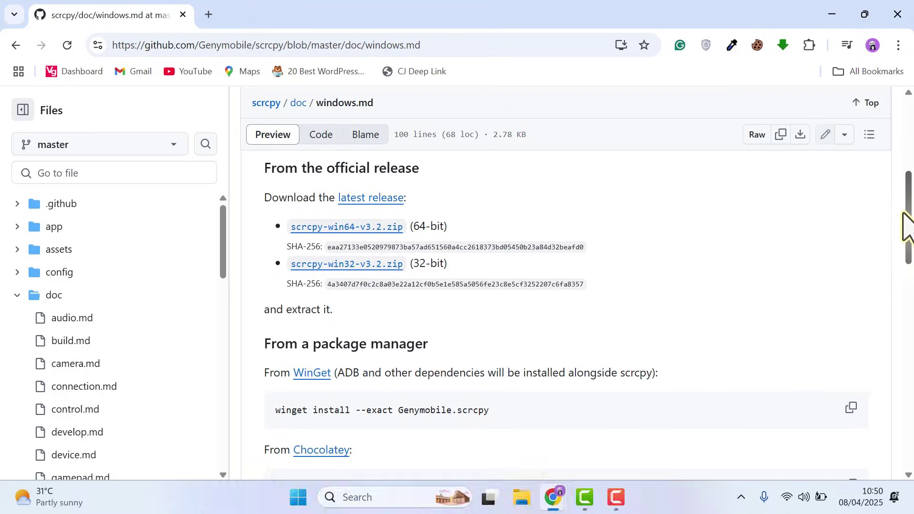
{"action": "left_click", "coordinate": [368, 228]}
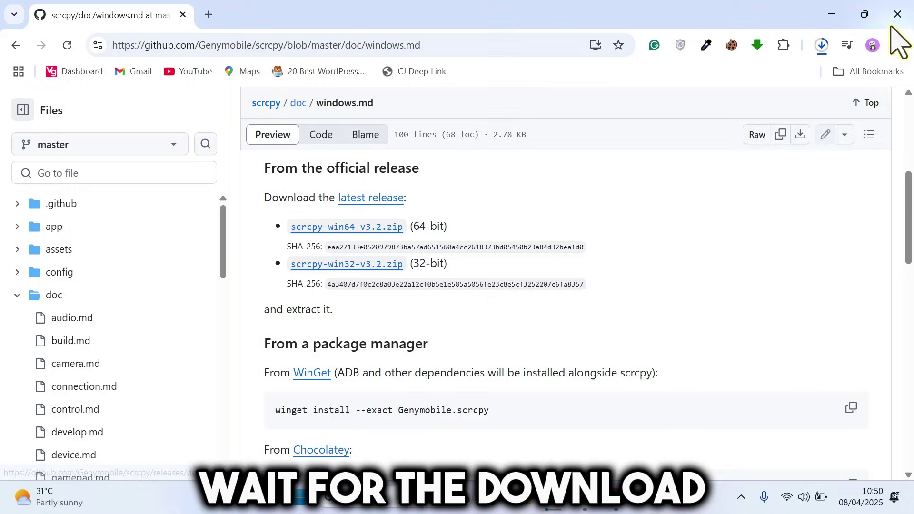
{"action": "left_click", "coordinate": [821, 46]}
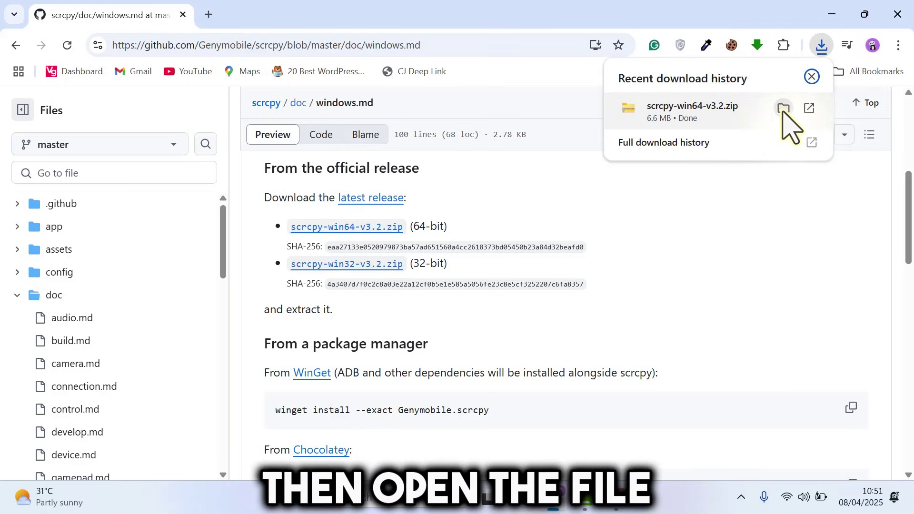
{"action": "left_click", "coordinate": [783, 108]}
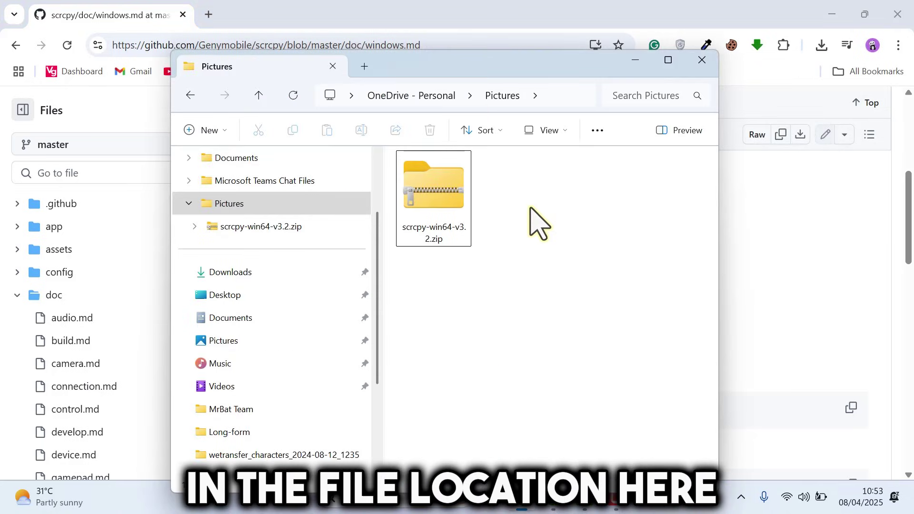
Extract scrcpy-win64-v3.2.zip using Extract All.
{"action": "right_click", "coordinate": [457, 213]}
{"action": "left_click", "coordinate": [507, 270]}
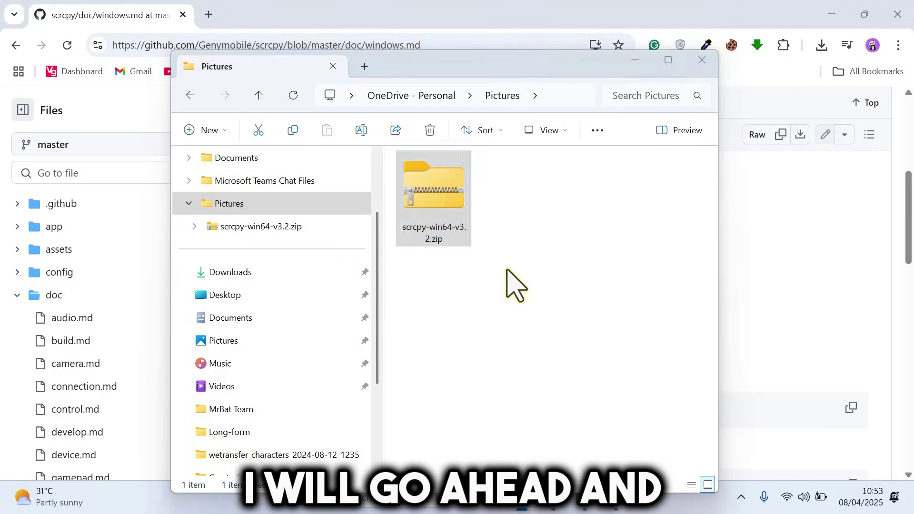
{"action": "left_click", "coordinate": [575, 395]}
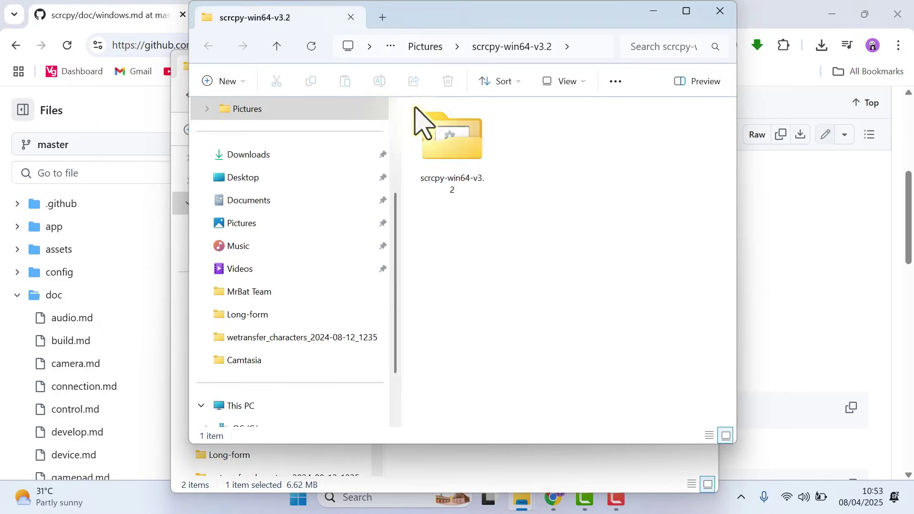
Open the extracted scrcpy-win64-v3.2 folder and its inner subfolder of program files.
{"action": "left_click", "coordinate": [505, 205]}
{"action": "double_click", "coordinate": [503, 214]}
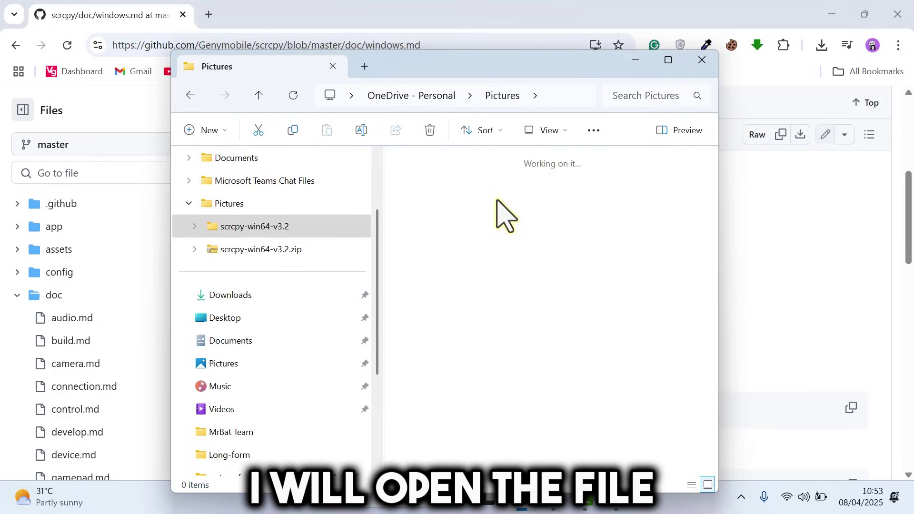
{"action": "double_click", "coordinate": [433, 210]}
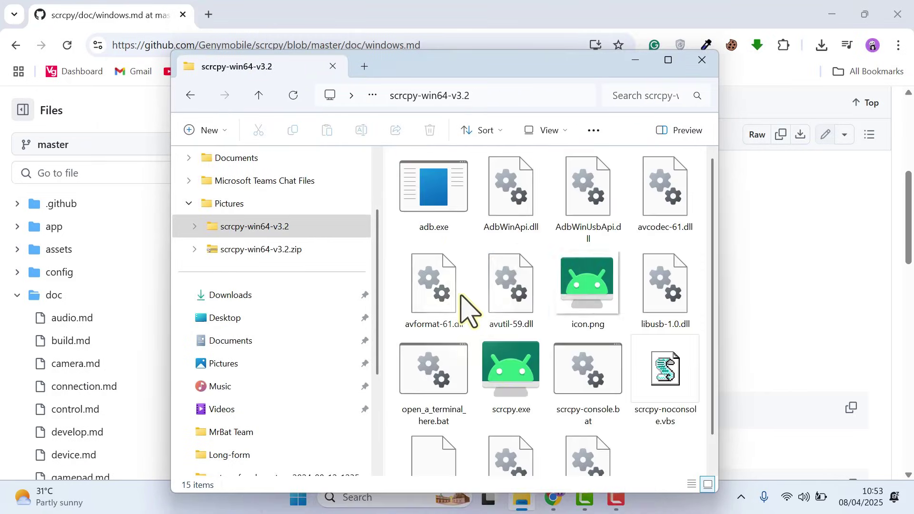
{"action": "left_click_drag", "start_coordinate": [553, 75], "coordinate": [549, 52]}
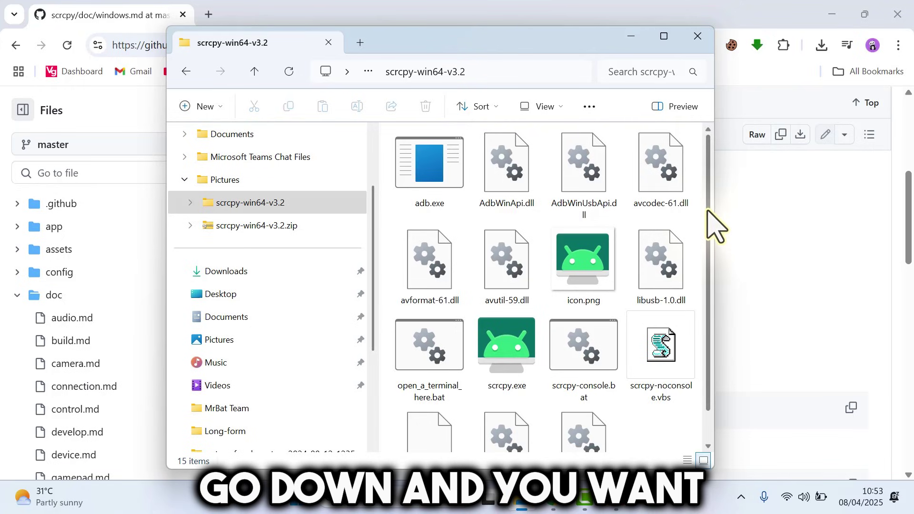
{"action": "scroll", "coordinate": [712, 224], "scroll_direction": "down", "scroll_amount": 2}
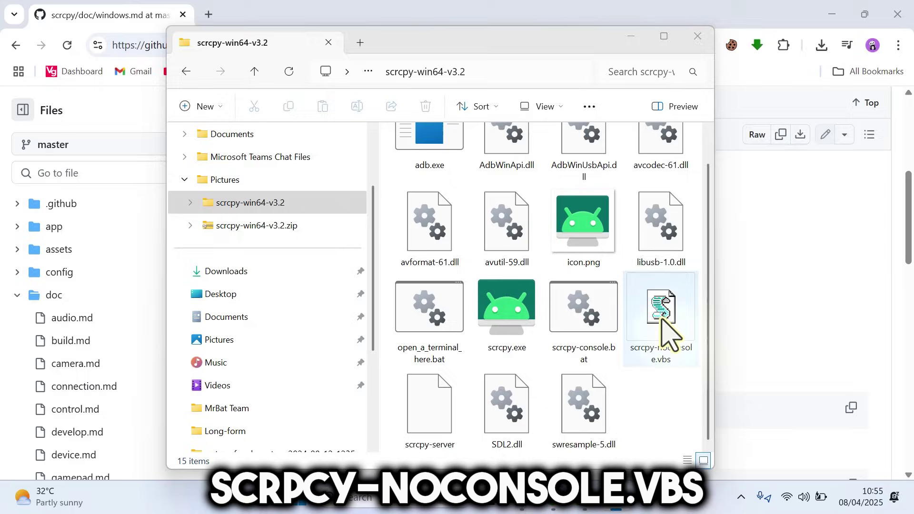
Run scrcpy-noconsole.vbs, relaunching after the firewall prompt, to mirror the TECNO BE7 phone.
{"action": "double_click", "coordinate": [662, 329]}
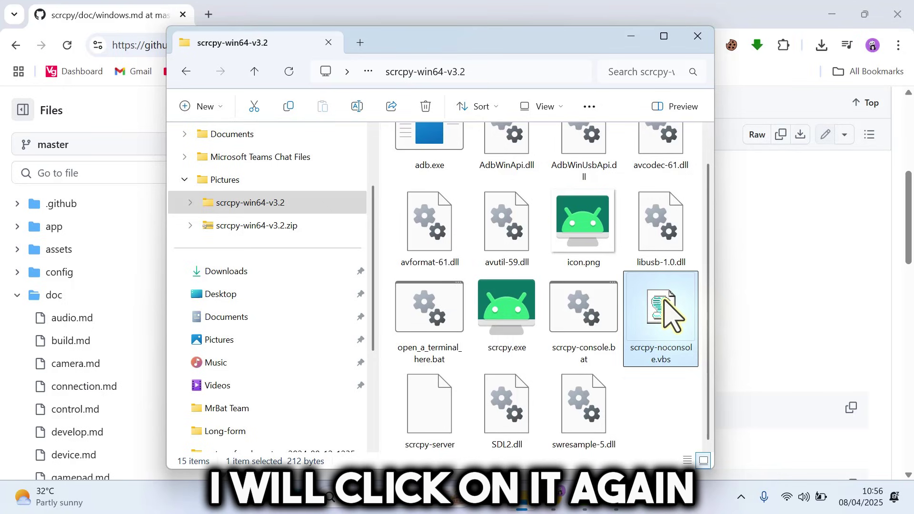
{"action": "double_click", "coordinate": [671, 315]}
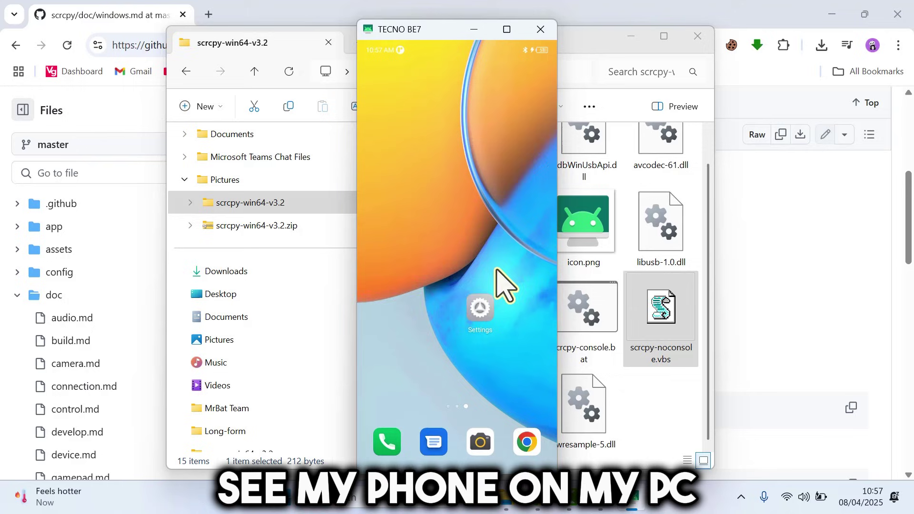
{"action": "left_click_drag", "start_coordinate": [435, 282], "coordinate": [459, 246]}
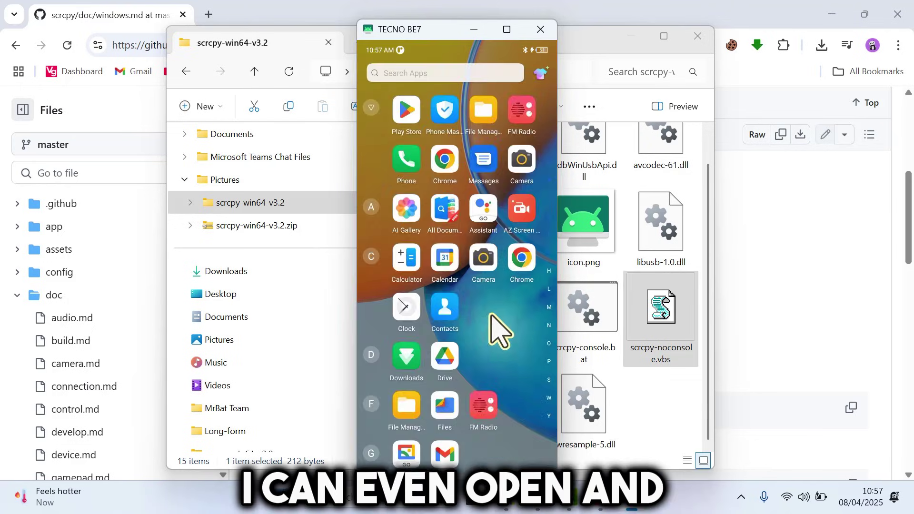
{"action": "left_click_drag", "start_coordinate": [495, 326], "coordinate": [489, 214]}
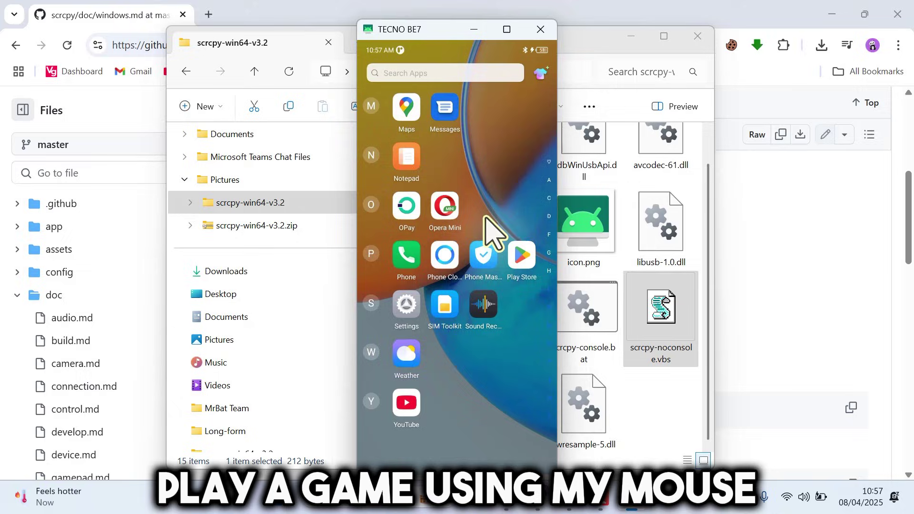
{"action": "left_click", "coordinate": [456, 220]}
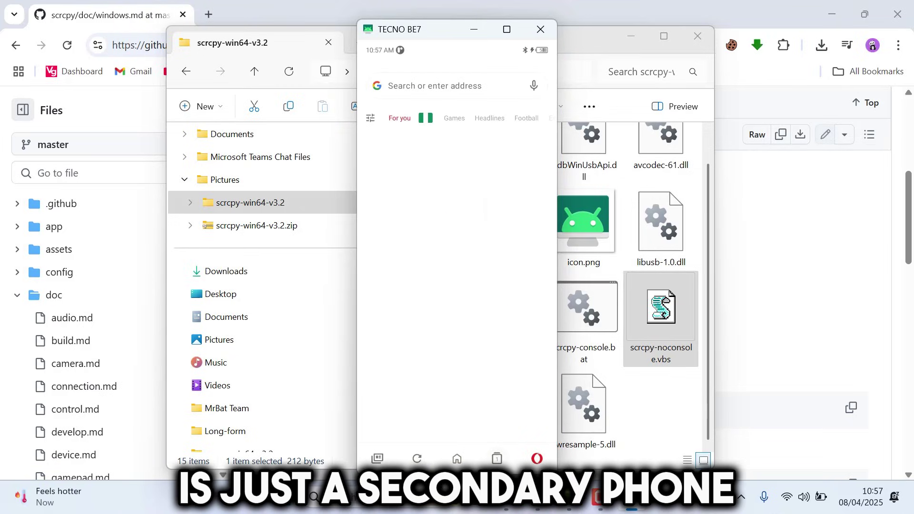
{"action": "left_click_drag", "start_coordinate": [357, 306], "coordinate": [472, 327]}
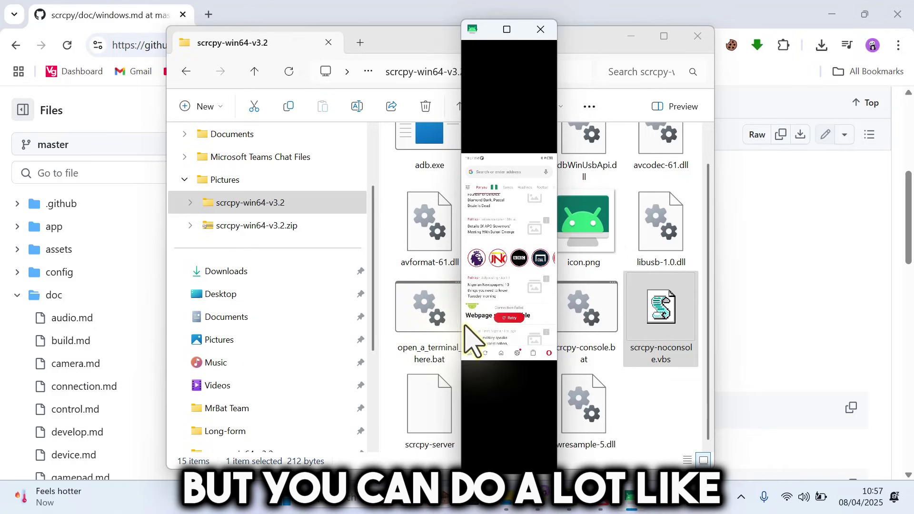
{"action": "left_click_drag", "start_coordinate": [456, 307], "coordinate": [345, 359]}
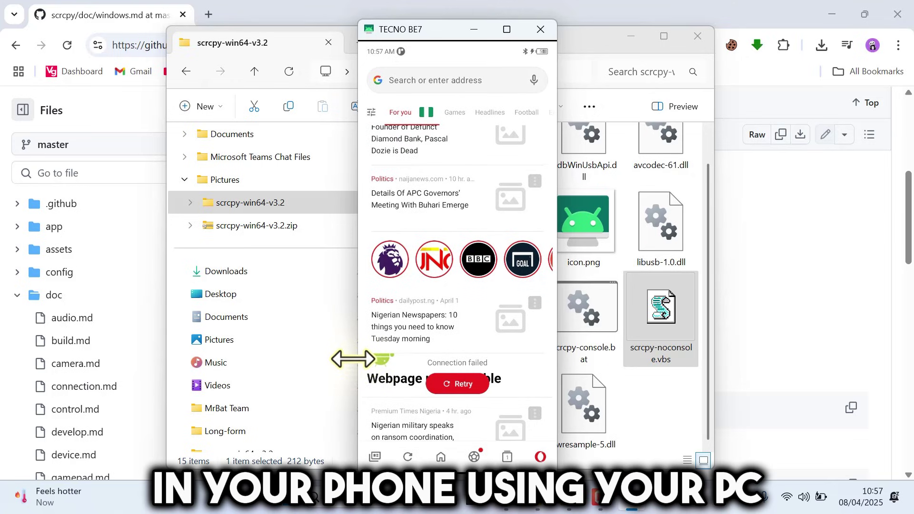
{"action": "left_click_drag", "start_coordinate": [453, 466], "coordinate": [471, 418]}
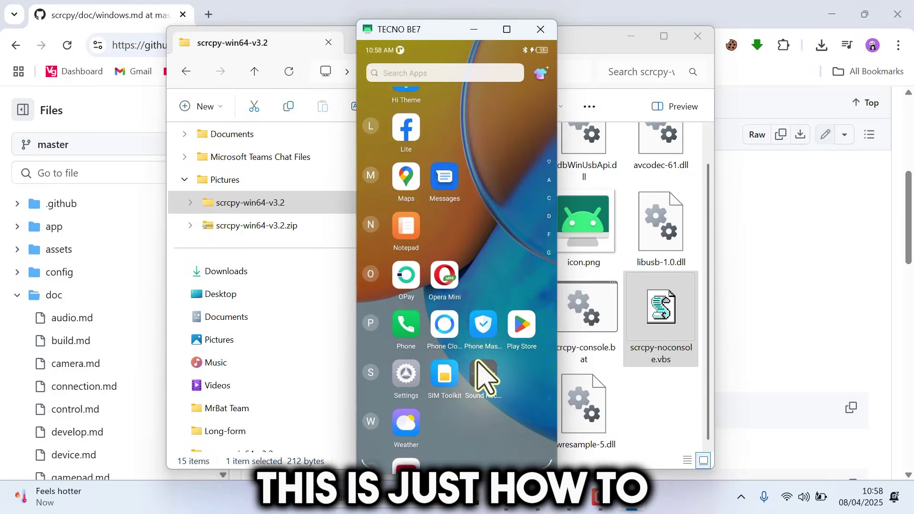
{"action": "scroll", "coordinate": [480, 252], "scroll_direction": "up", "scroll_amount": 5}
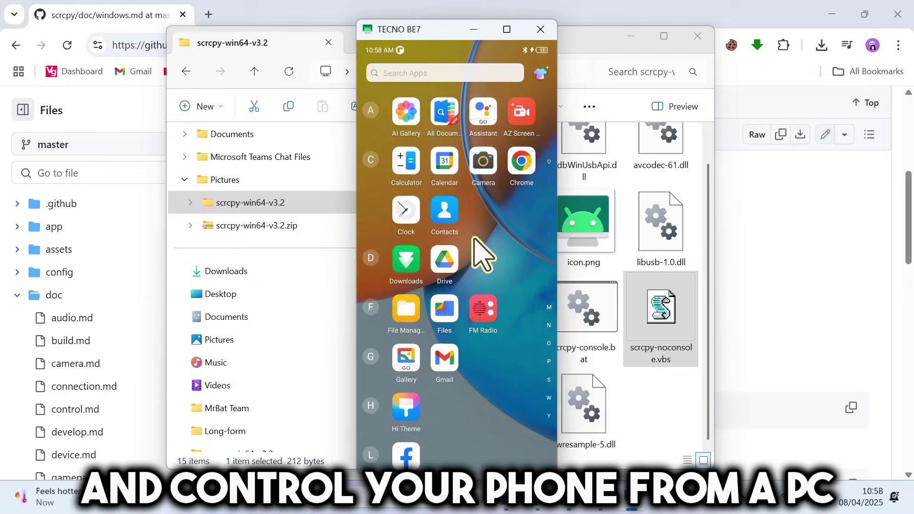
{"action": "scroll", "coordinate": [481, 252], "scroll_direction": "down", "scroll_amount": 2}
{"action": "scroll", "coordinate": [474, 240], "scroll_direction": "up", "scroll_amount": 5}
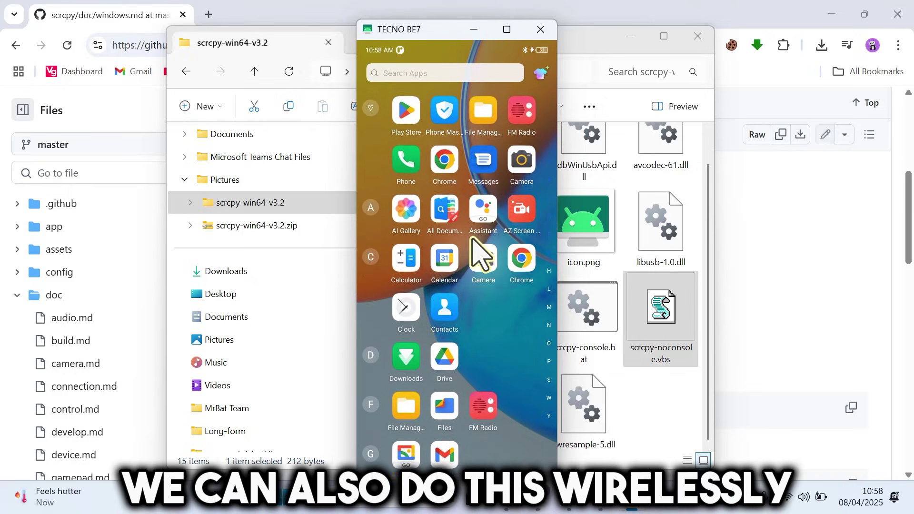
{"action": "scroll", "coordinate": [473, 250], "scroll_direction": "up", "scroll_amount": 3}
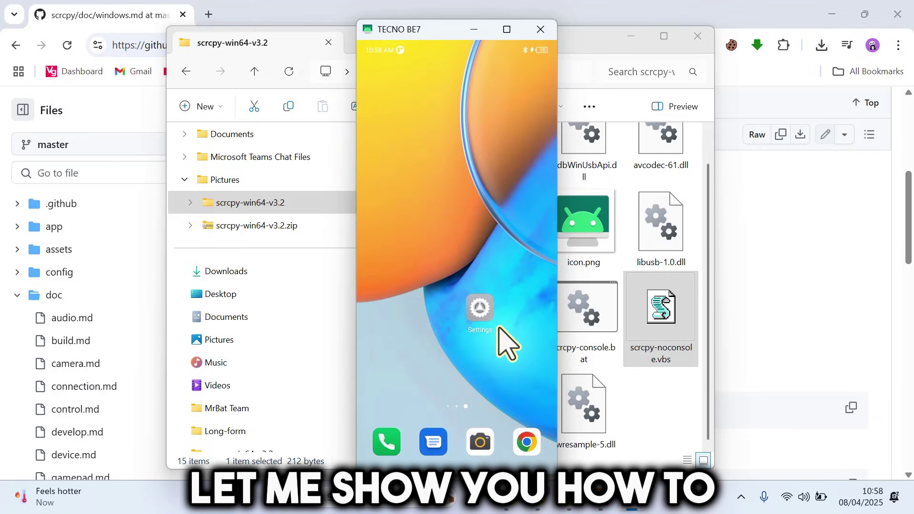
{"action": "left_click_drag", "start_coordinate": [489, 398], "coordinate": [464, 391]}
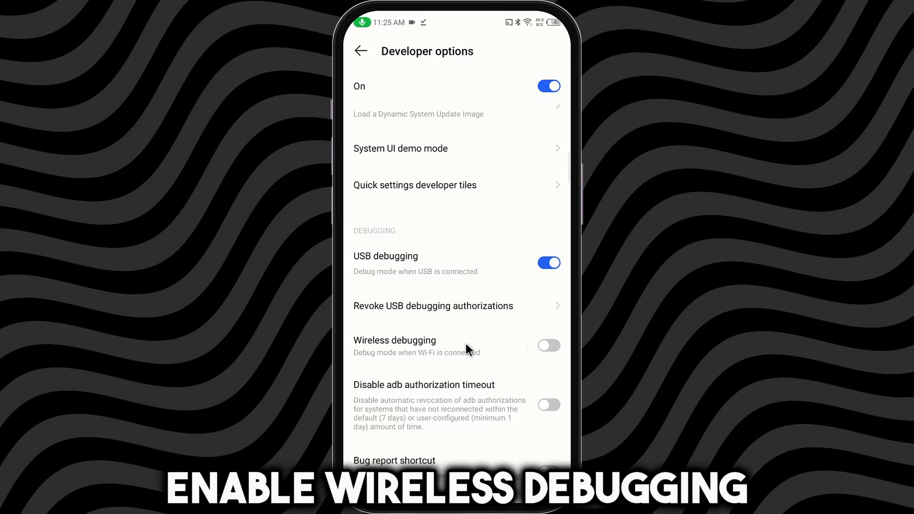
Enable Wireless debugging for this network and generate a six-digit pairing code.
{"action": "left_click", "coordinate": [548, 348]}
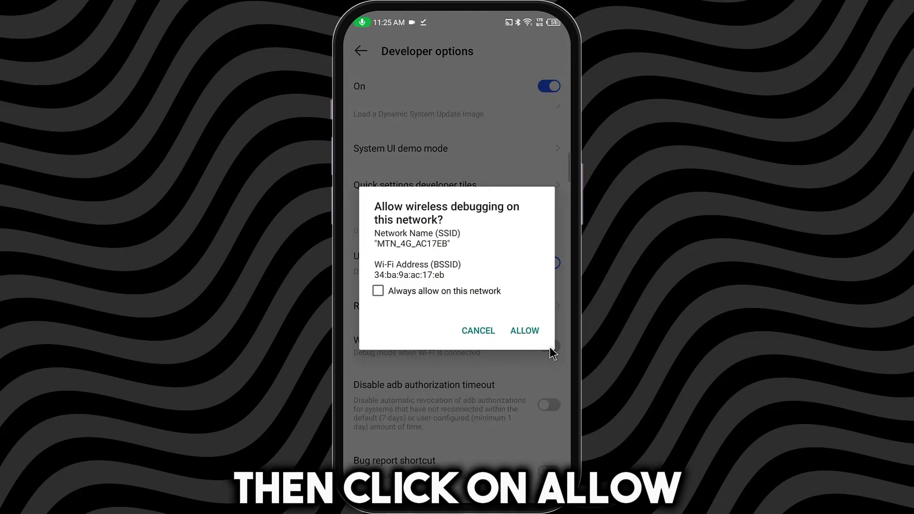
{"action": "left_click", "coordinate": [523, 333]}
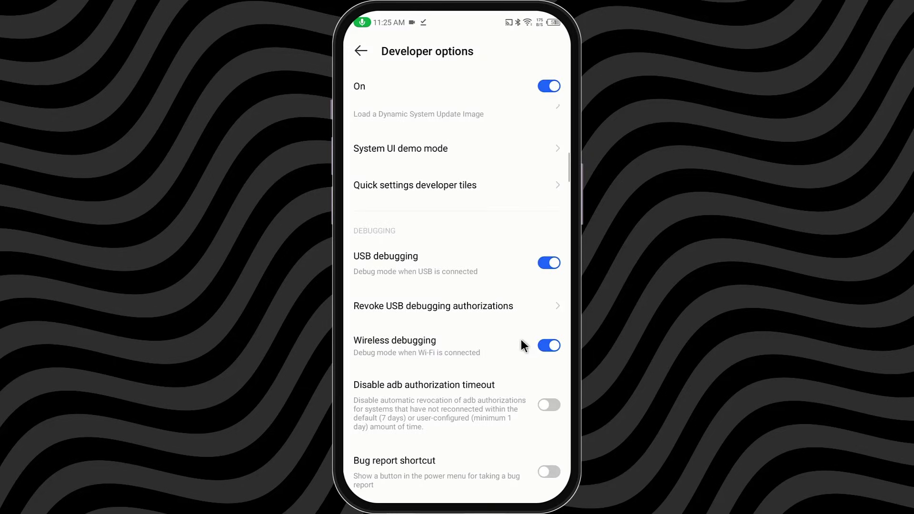
{"action": "left_click", "coordinate": [420, 343]}
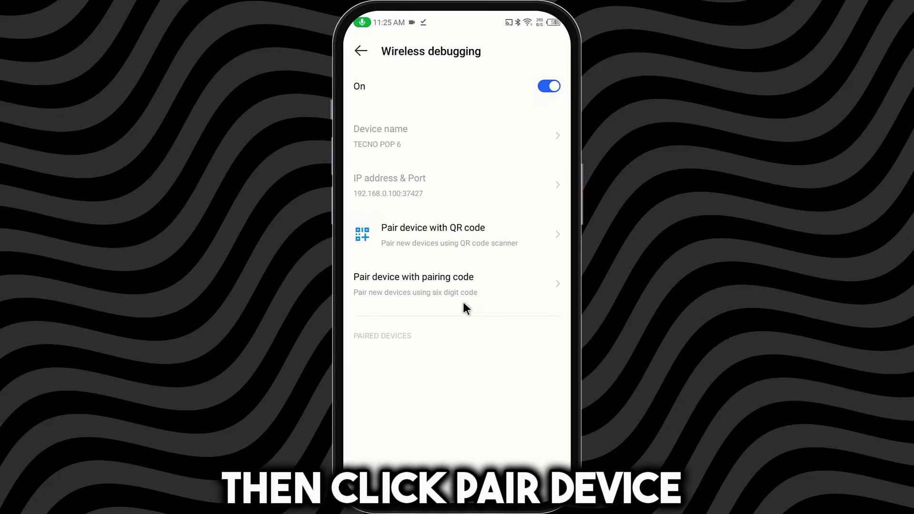
{"action": "left_click", "coordinate": [456, 290]}
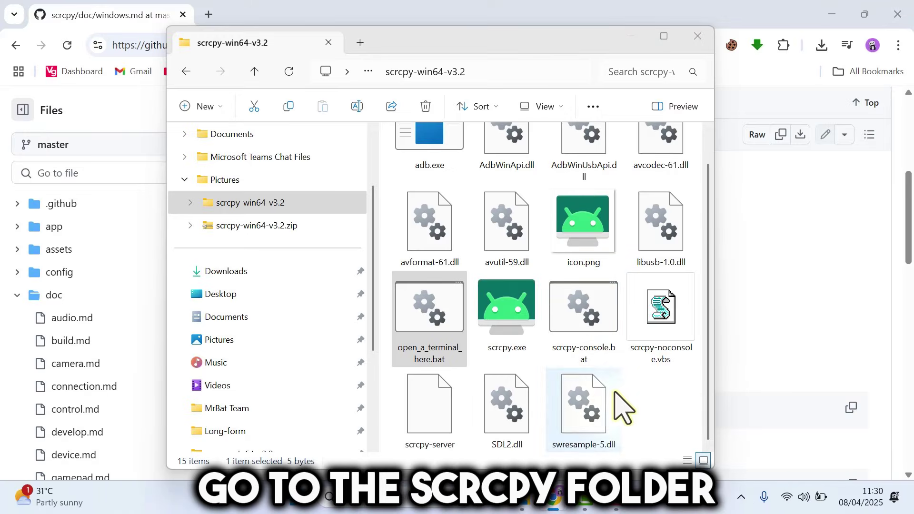
Choose Open in Terminal from the scrcpy-win64-v3.2 folder's context menu.
{"action": "right_click", "coordinate": [666, 400]}
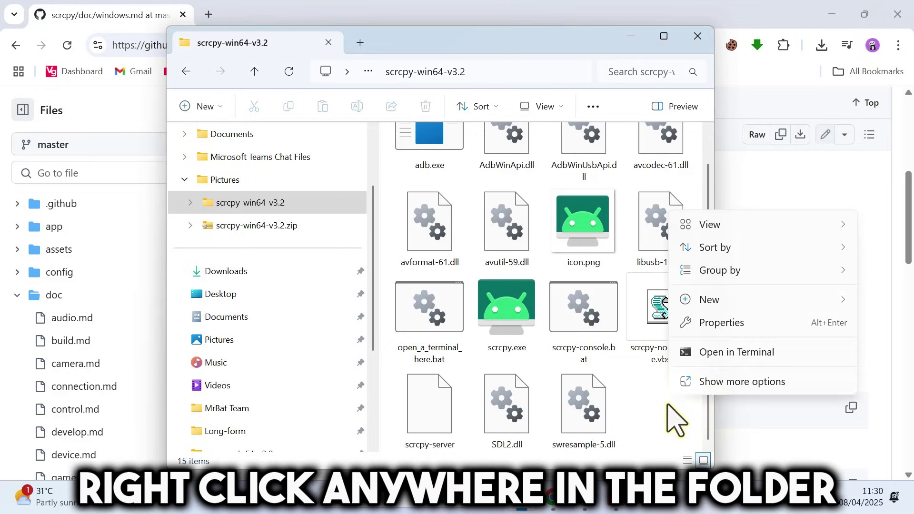
{"action": "left_click", "coordinate": [680, 360]}
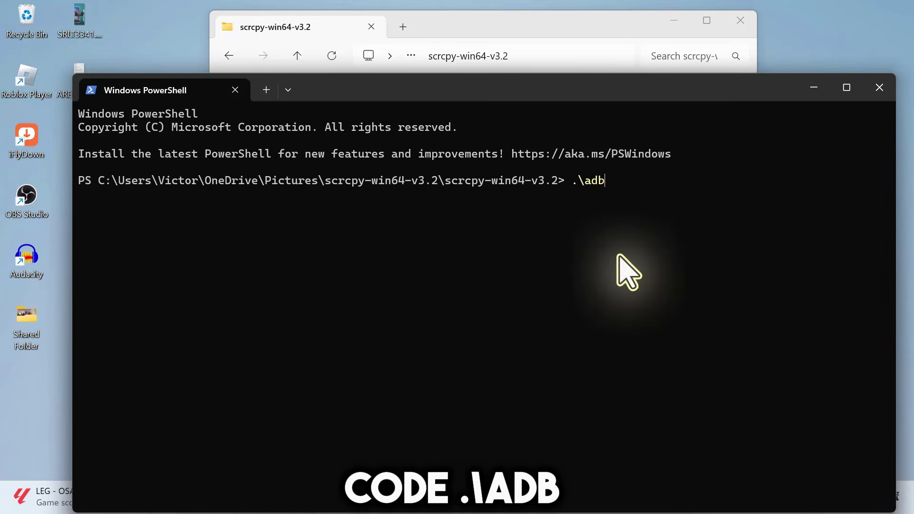
Pair the phone with adb at 192.168.0.100:41571 using its pairing code, then run .\scrcpy.
{"action": "type", "text": ".\\adb pa"}
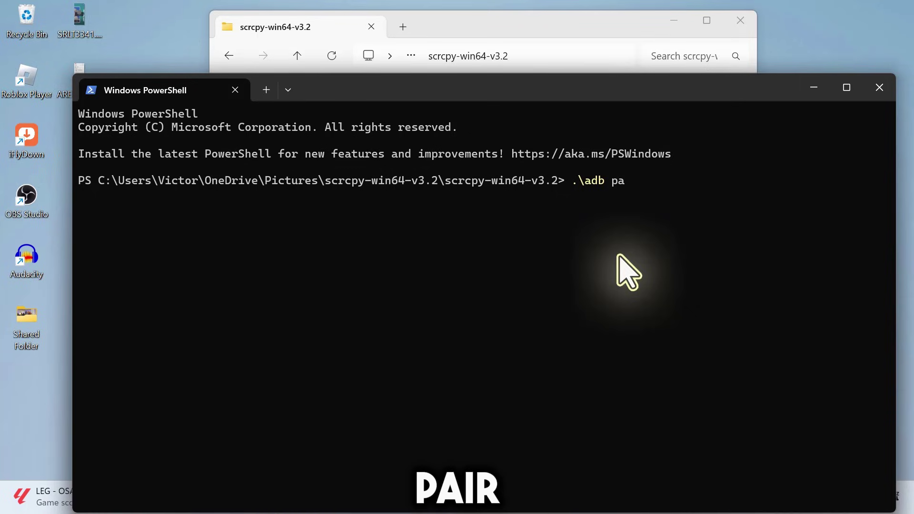
{"action": "type", "text": "ir 192"}
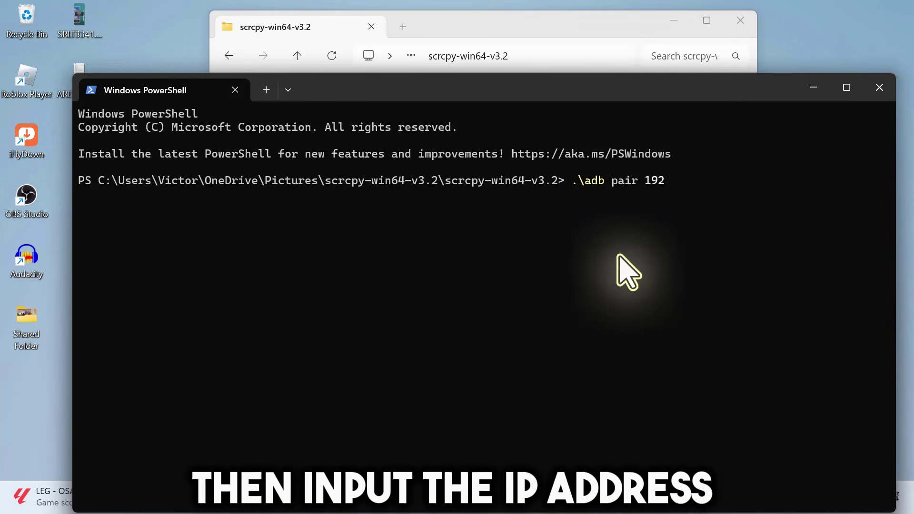
{"action": "type", "text": ".168.0.100:41"}
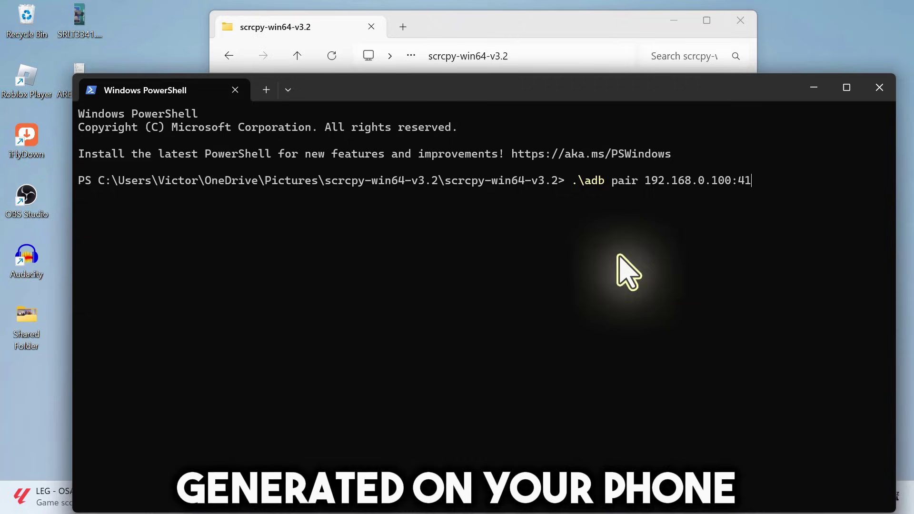
{"action": "type", "text": "571"}
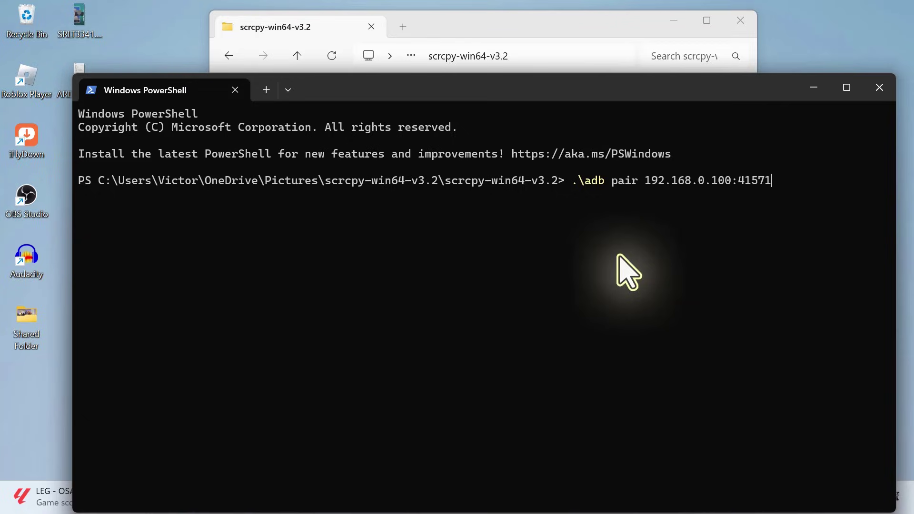
{"action": "key", "text": "Return"}
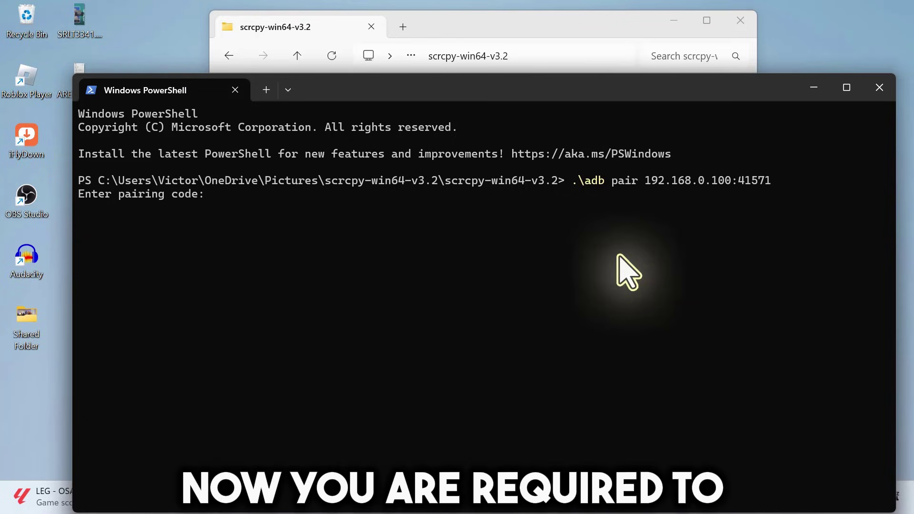
{"action": "type", "text": "62"}
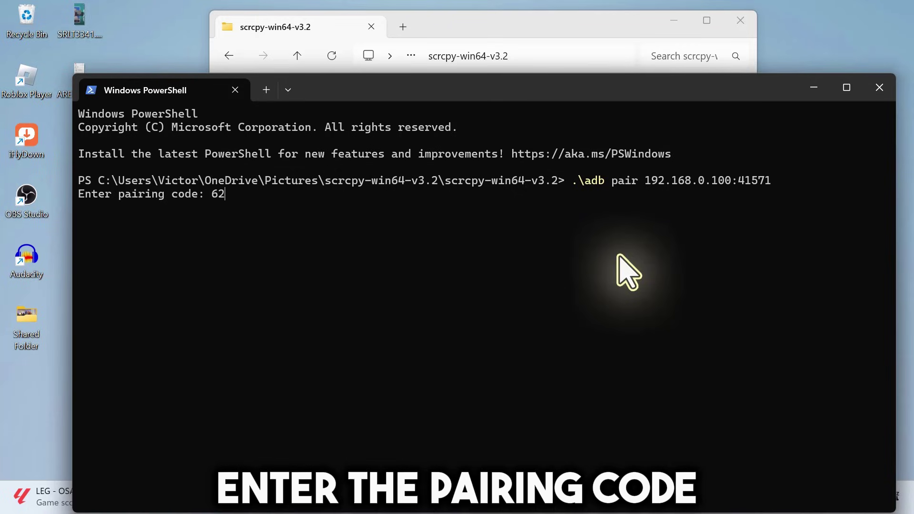
{"action": "type", "text": "3350"}
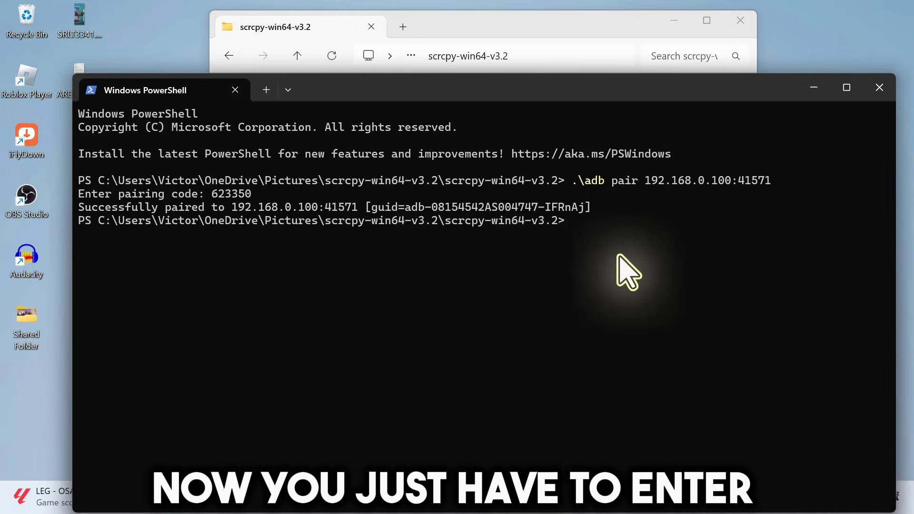
{"action": "type", "text": "."}
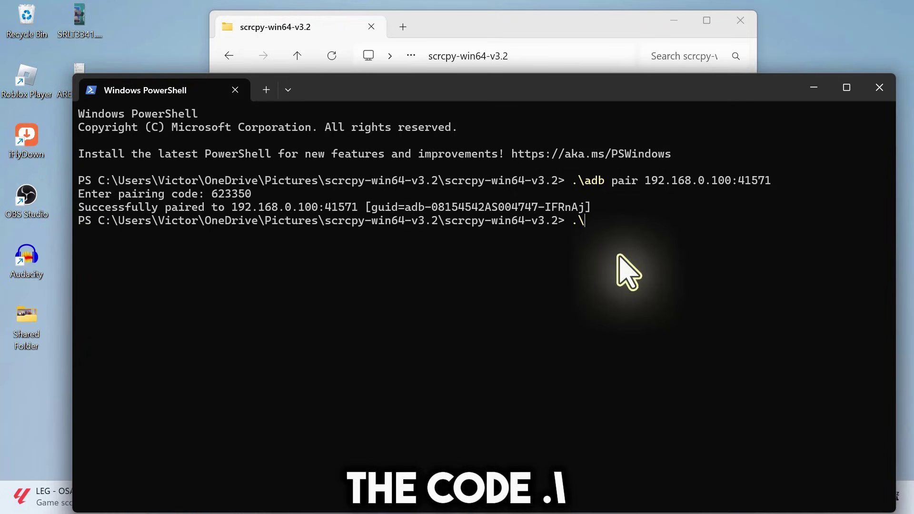
{"action": "type", "text": "\\scrcpy"}
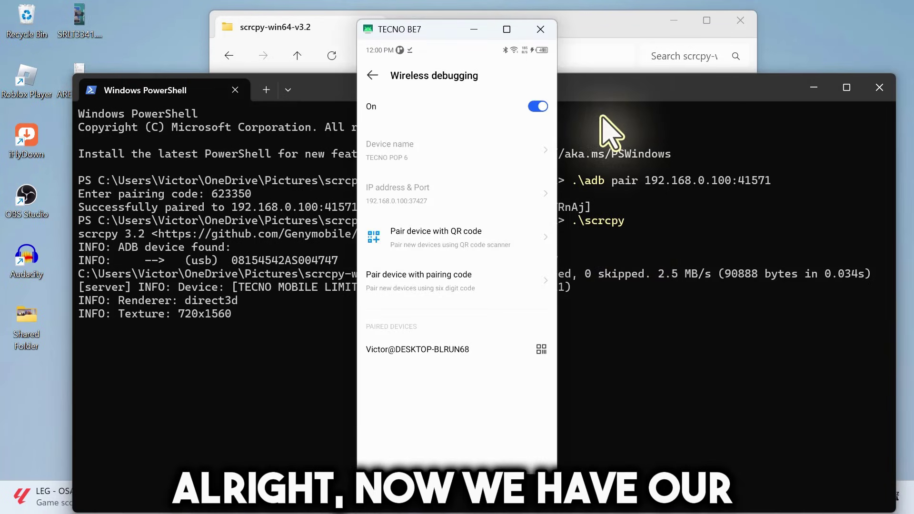
Return the mirrored phone to its home screen and swipe to the app-icon page.
{"action": "middle_click", "coordinate": [476, 55]}
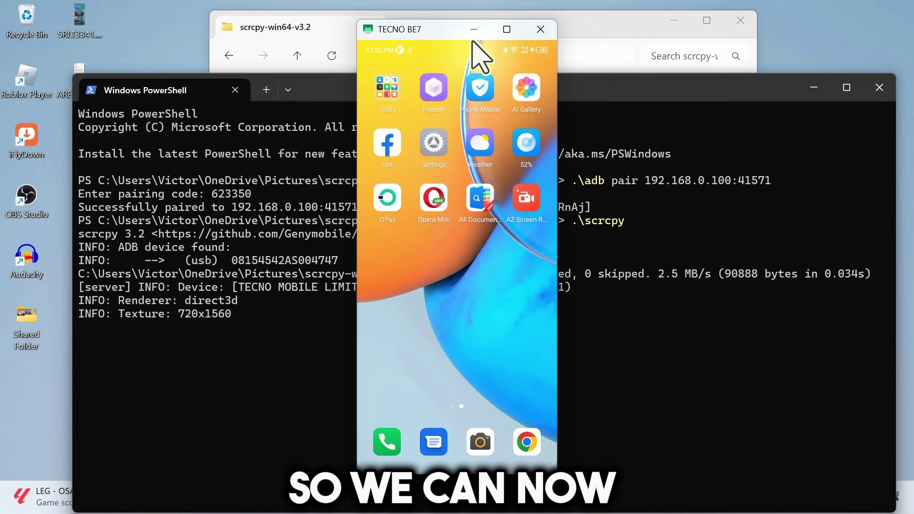
{"action": "middle_click", "coordinate": [476, 55]}
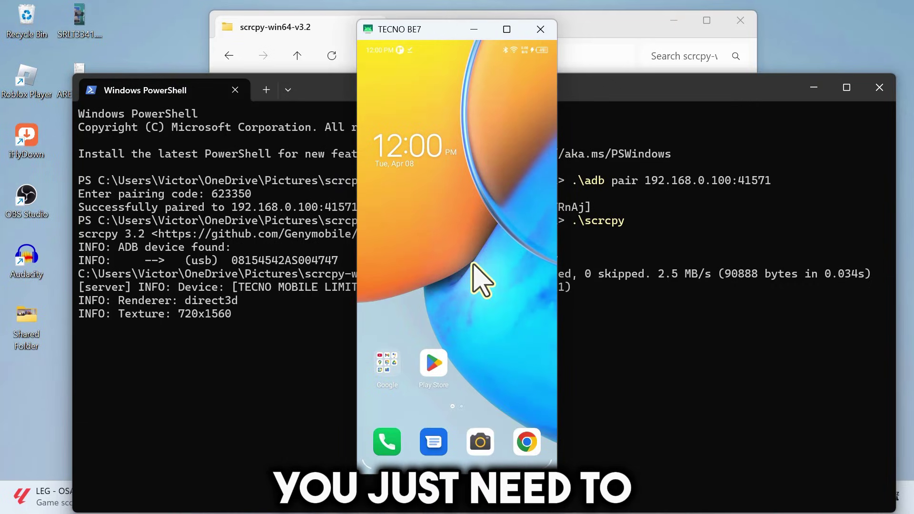
{"action": "left_click_drag", "start_coordinate": [481, 312], "coordinate": [525, 346]}
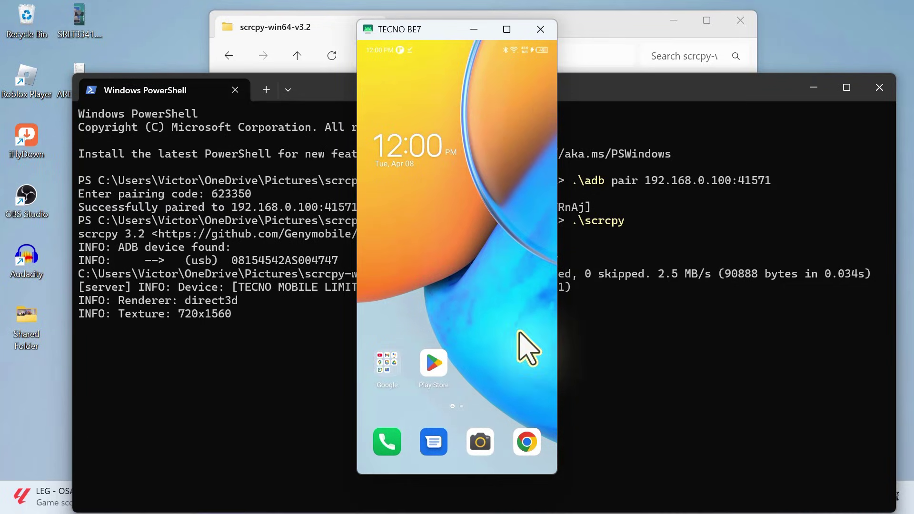
Move the phone mirror window left and select open_a_terminal_here.bat in the scrcpy folder.
{"action": "left_click_drag", "start_coordinate": [422, 30], "coordinate": [273, 33]}
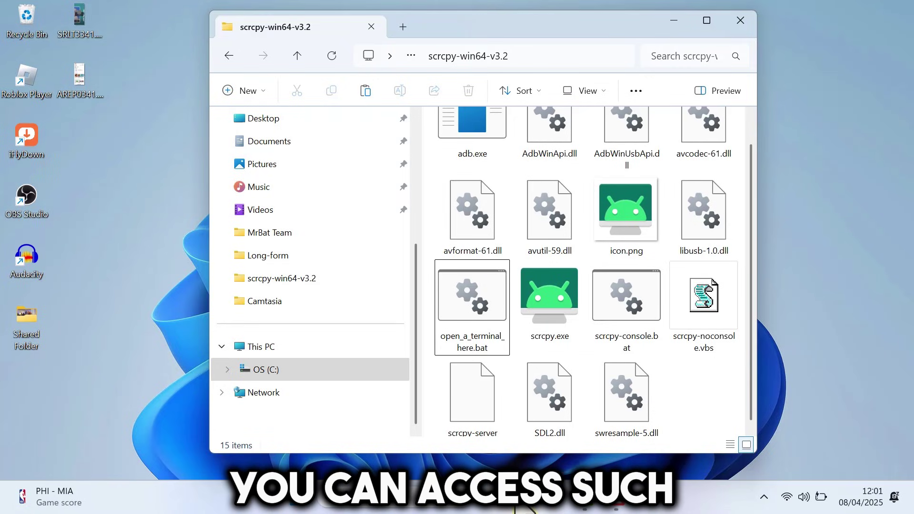
{"action": "mouse_move", "coordinate": [521, 507]}
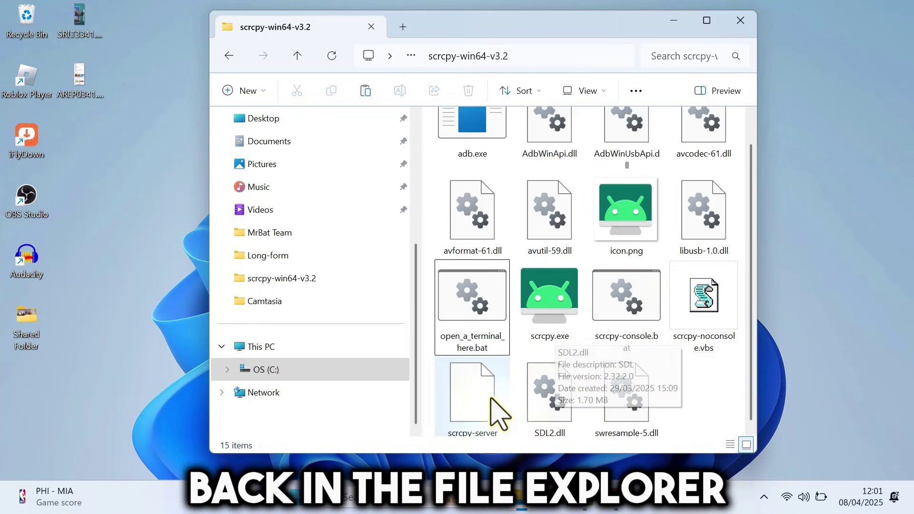
{"action": "left_click", "coordinate": [475, 323]}
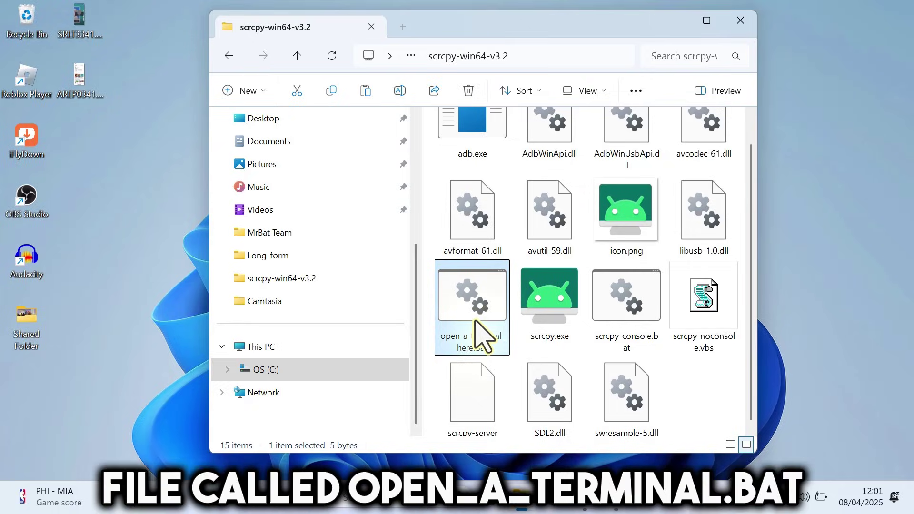
Launch open_a_terminal_here.bat, move the terminal up-left, and run scrcpy --help.
{"action": "double_click", "coordinate": [473, 311]}
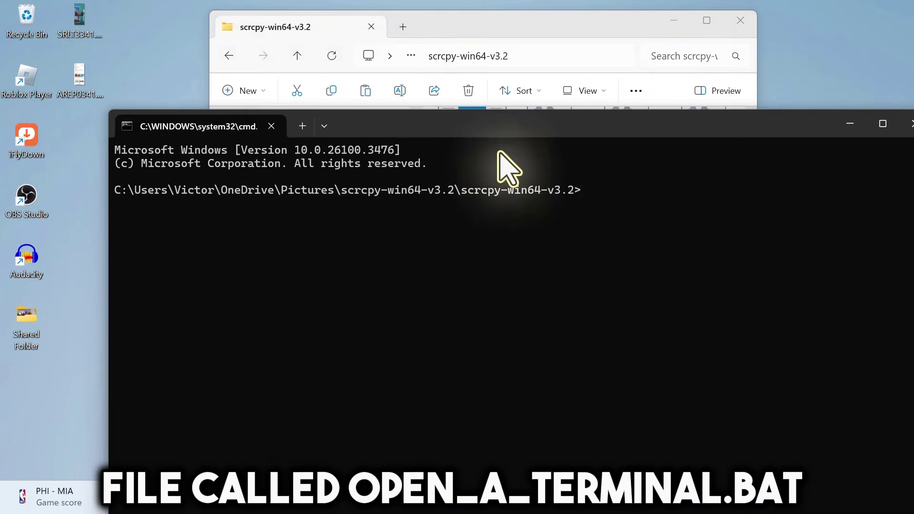
{"action": "left_click_drag", "start_coordinate": [525, 122], "coordinate": [451, 49]}
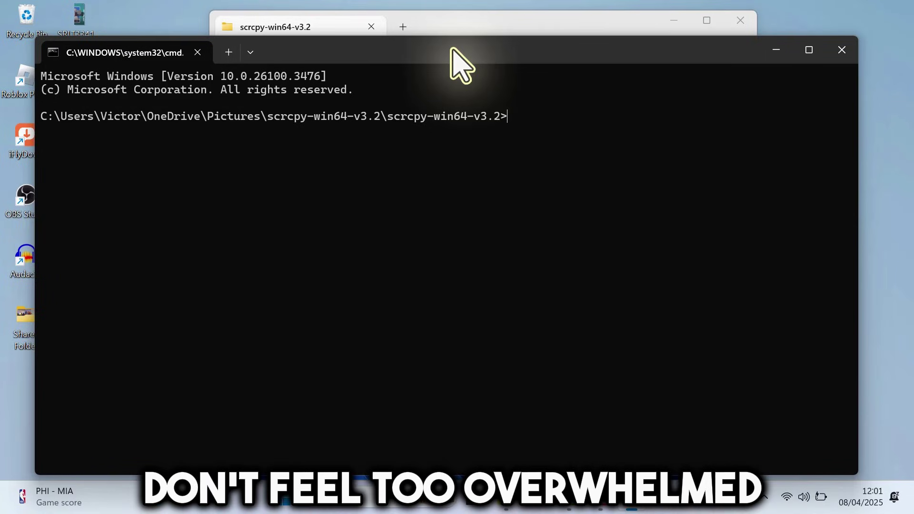
{"action": "left_click_drag", "start_coordinate": [452, 47], "coordinate": [442, 35]}
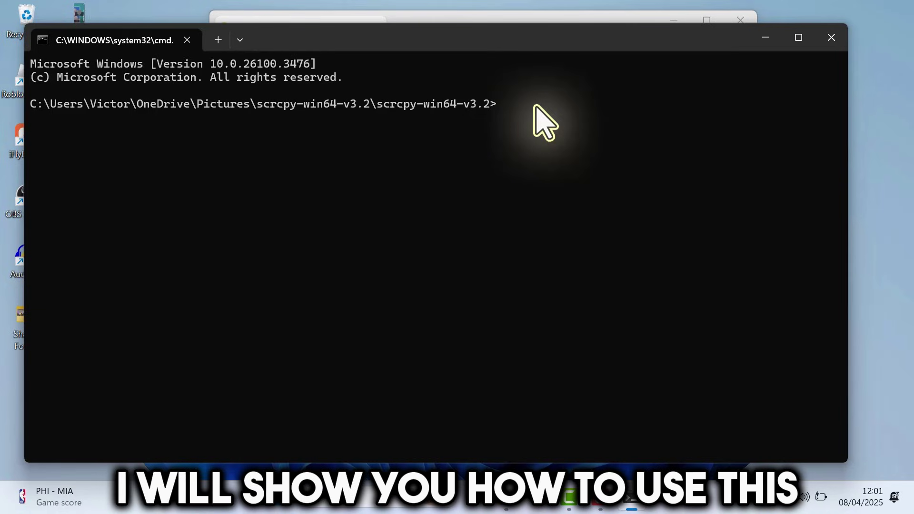
{"action": "type", "text": "scrcpy"}
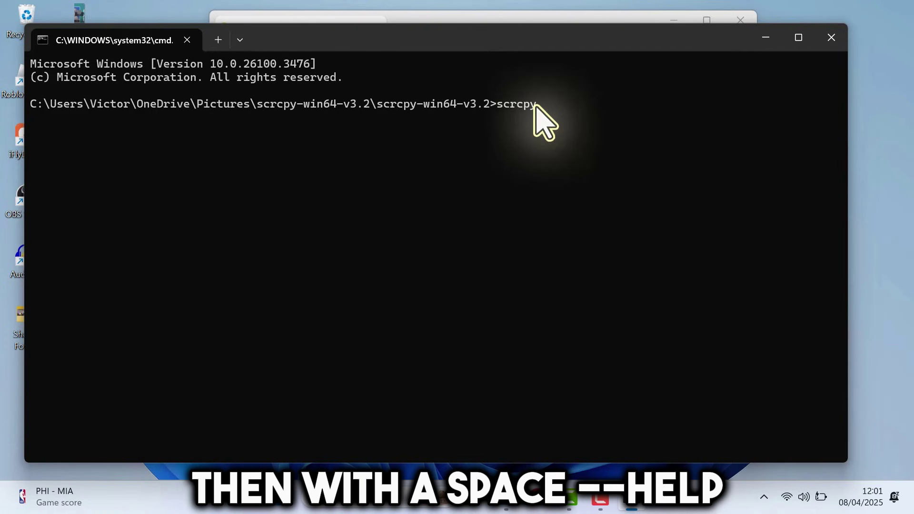
{"action": "type", "text": " --help"}
{"action": "key", "text": "Return"}
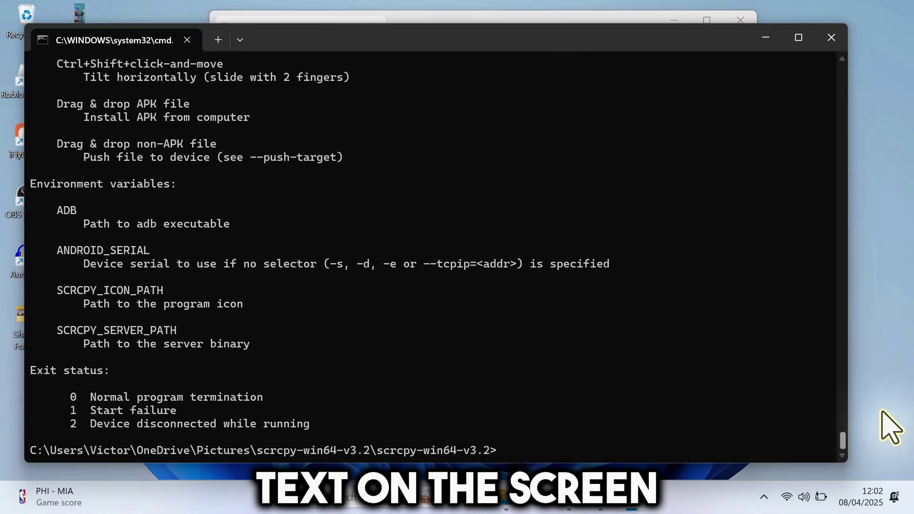
{"action": "left_click_drag", "start_coordinate": [842, 441], "coordinate": [817, 69]}
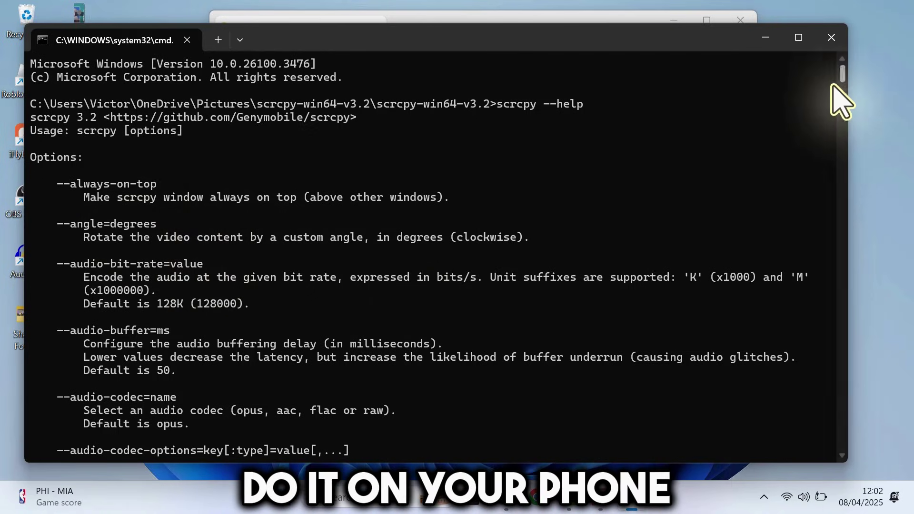
{"action": "scroll", "coordinate": [840, 74], "scroll_direction": "down", "scroll_amount": 1}
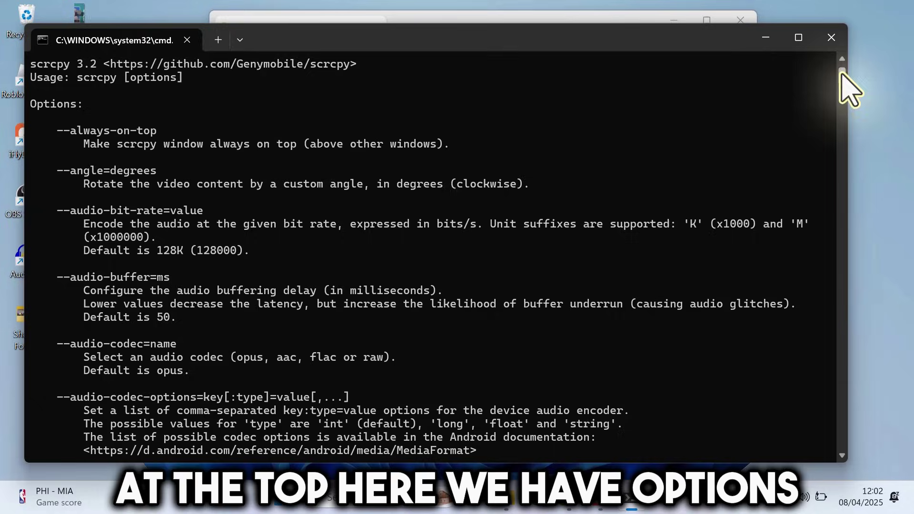
{"action": "left_click_drag", "start_coordinate": [841, 72], "coordinate": [842, 383]}
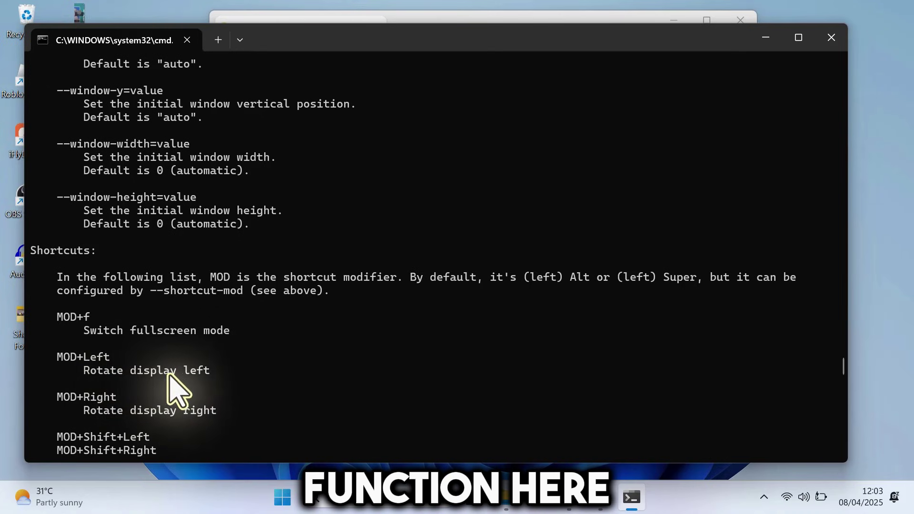
{"action": "left_click_drag", "start_coordinate": [843, 367], "coordinate": [826, 276]}
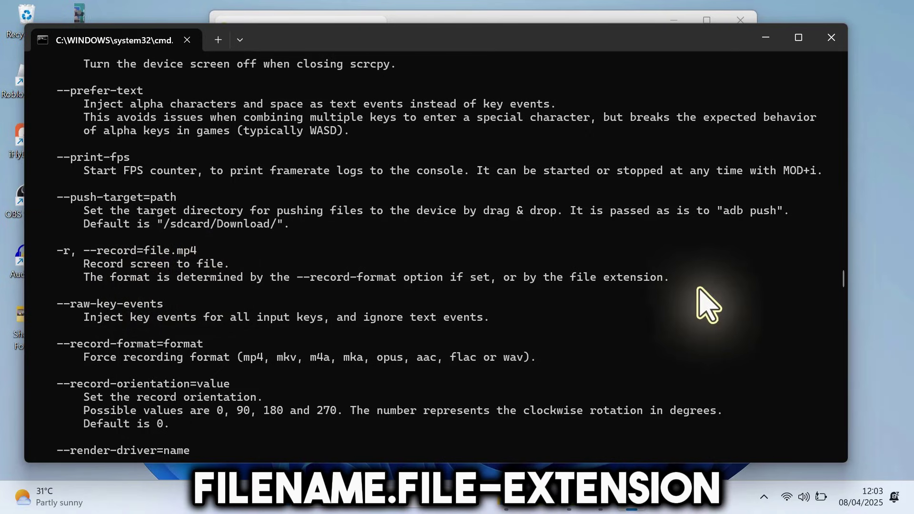
{"action": "left_click_drag", "start_coordinate": [843, 284], "coordinate": [849, 455]}
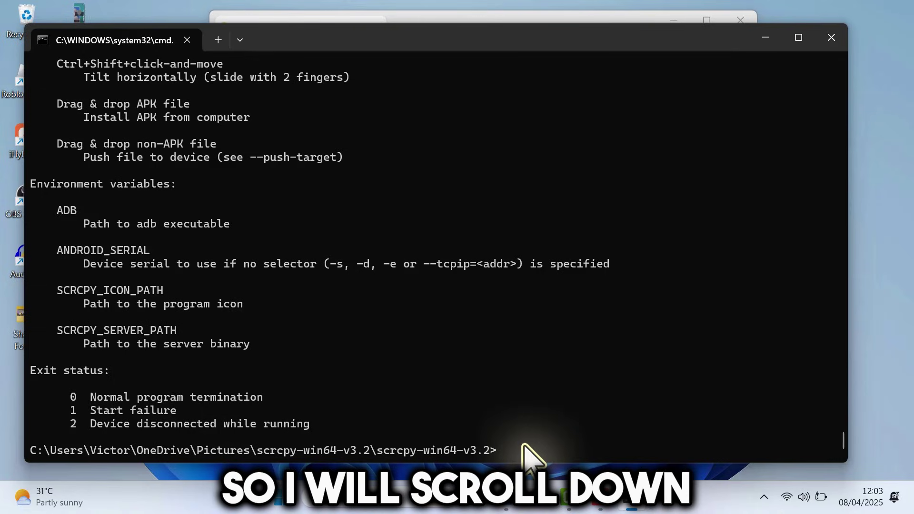
Run scrcpy -r mygameplay.mp4, retrying after the first attempt fails without the .mp4 extension.
{"action": "type", "text": "scrcp"}
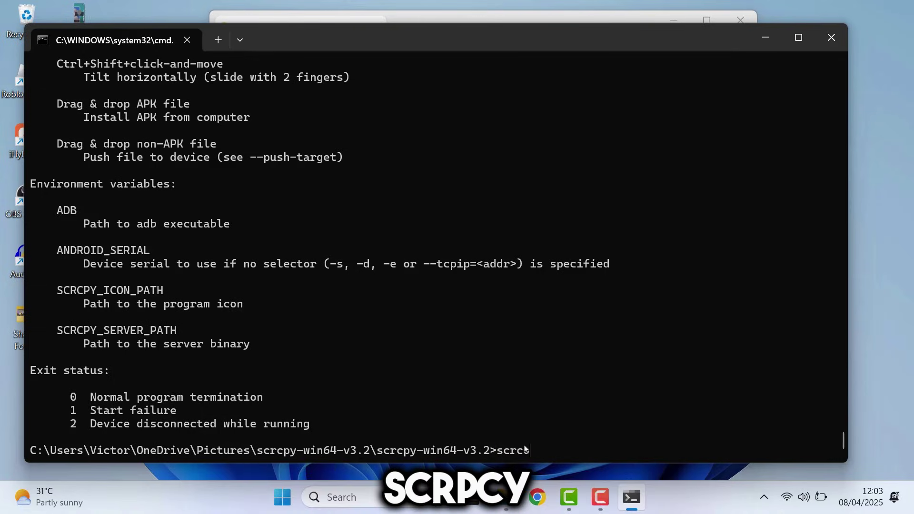
{"action": "type", "text": "y -"}
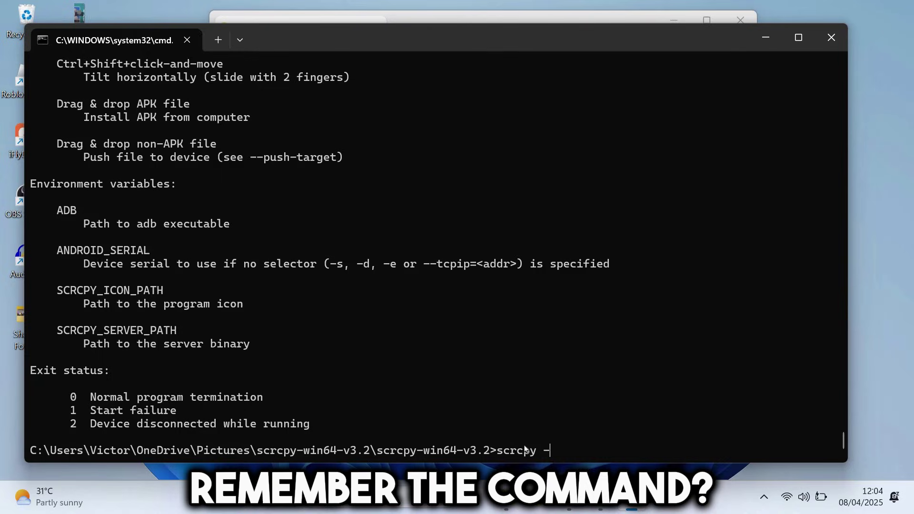
{"action": "type", "text": "r m"}
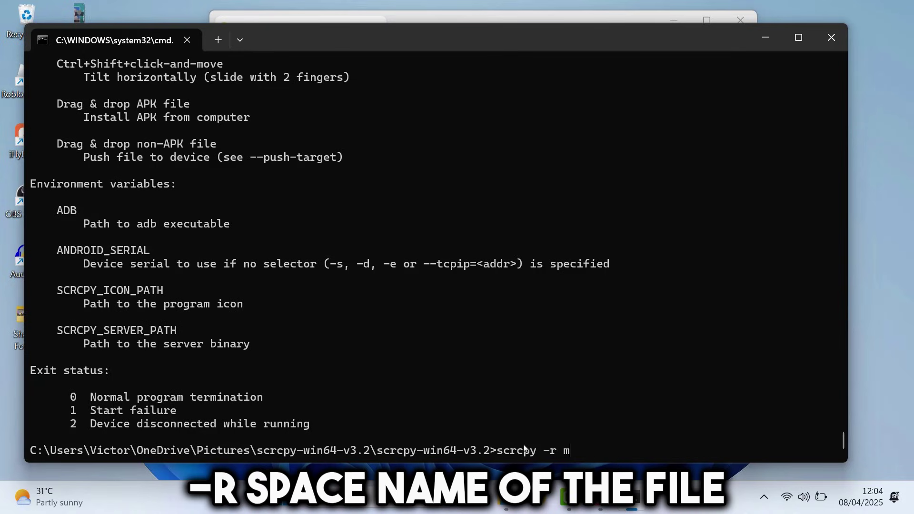
{"action": "type", "text": "ygameplay.mp"}
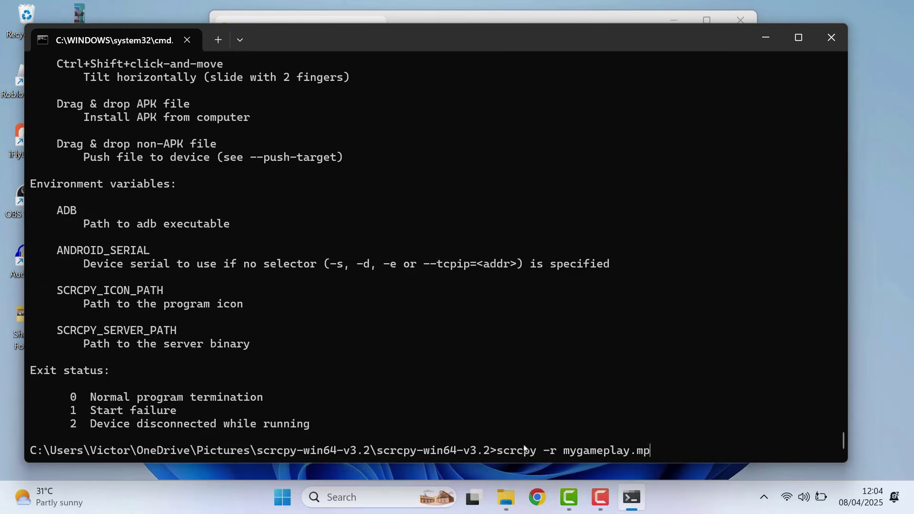
{"action": "key", "text": "Return"}
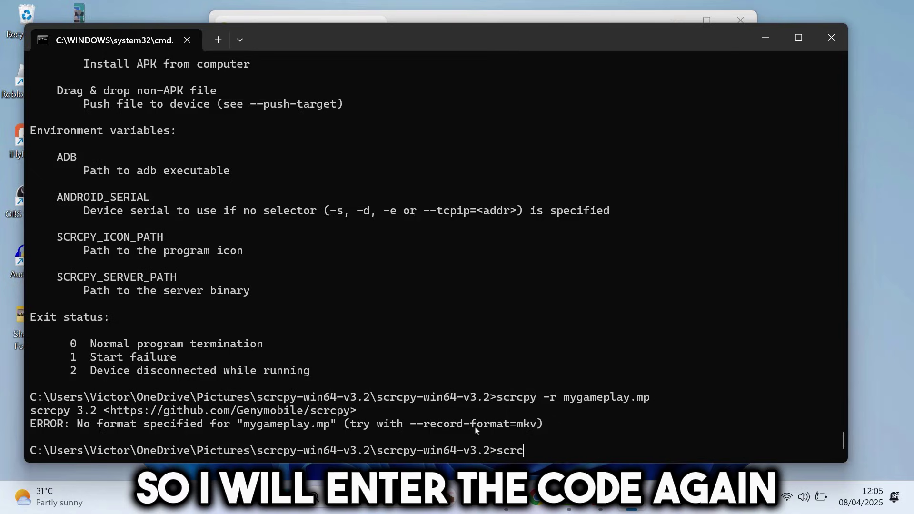
{"action": "type", "text": "scrcpy -r mg"}
{"action": "key", "text": "BackSpace"}
{"action": "type", "text": "ygameplay.mp"}
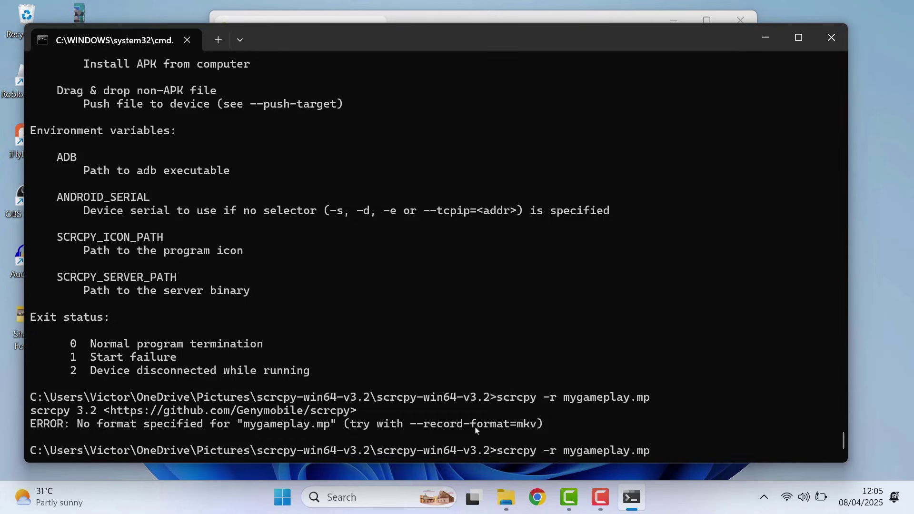
{"action": "type", "text": "4"}
{"action": "key", "text": "Return"}
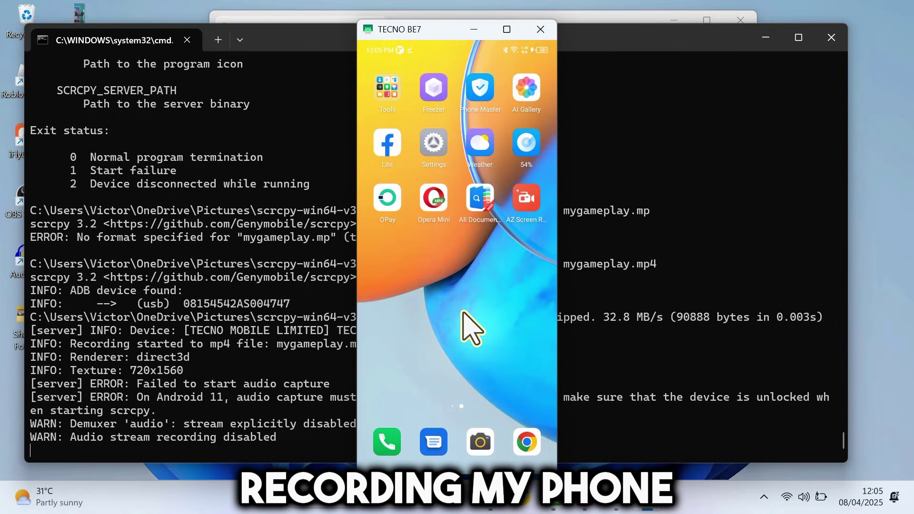
Swipe the mirrored home screen, open Messages, dismiss the spam prompt, then close scrcpy.
{"action": "left_click_drag", "start_coordinate": [462, 312], "coordinate": [491, 302]}
{"action": "left_click_drag", "start_coordinate": [362, 322], "coordinate": [391, 365]}
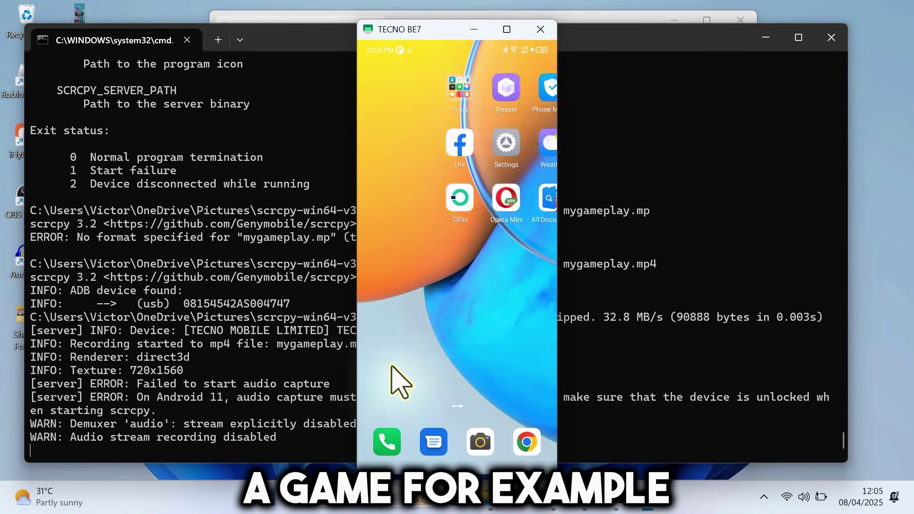
{"action": "left_click", "coordinate": [434, 442]}
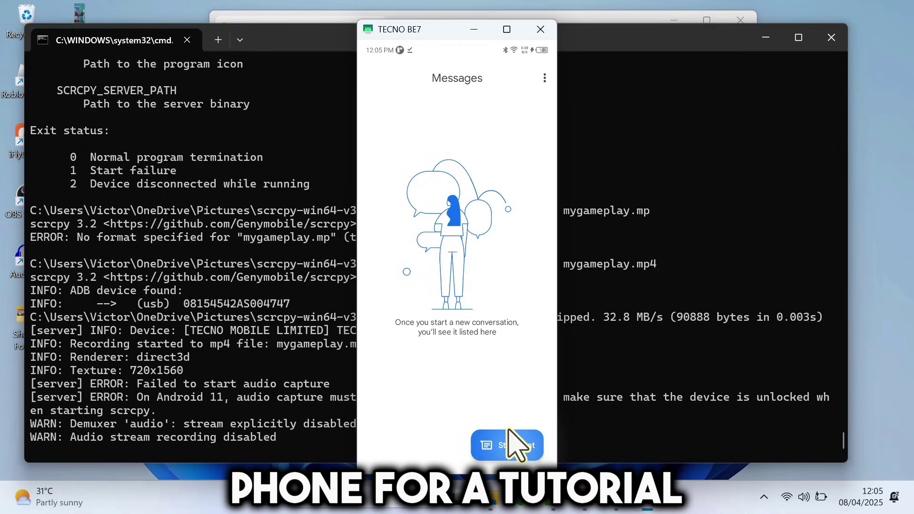
{"action": "left_click", "coordinate": [526, 447]}
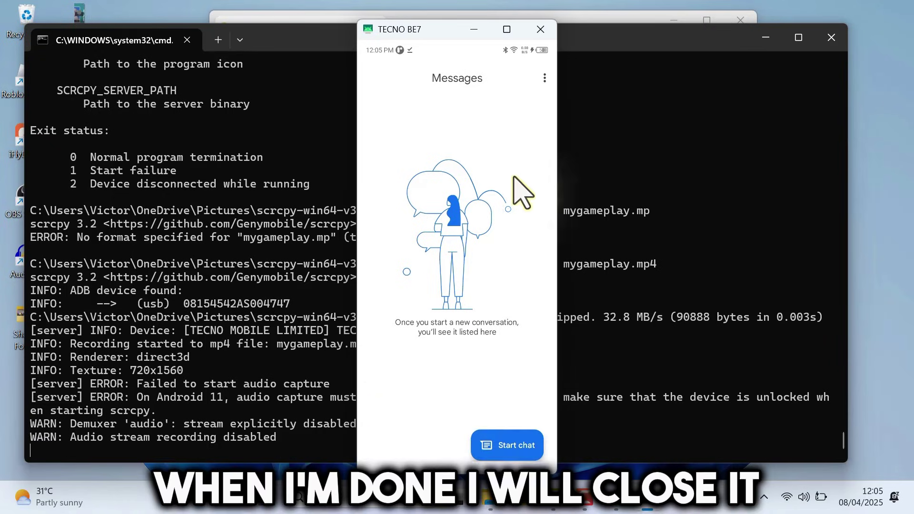
{"action": "left_click", "coordinate": [539, 30]}
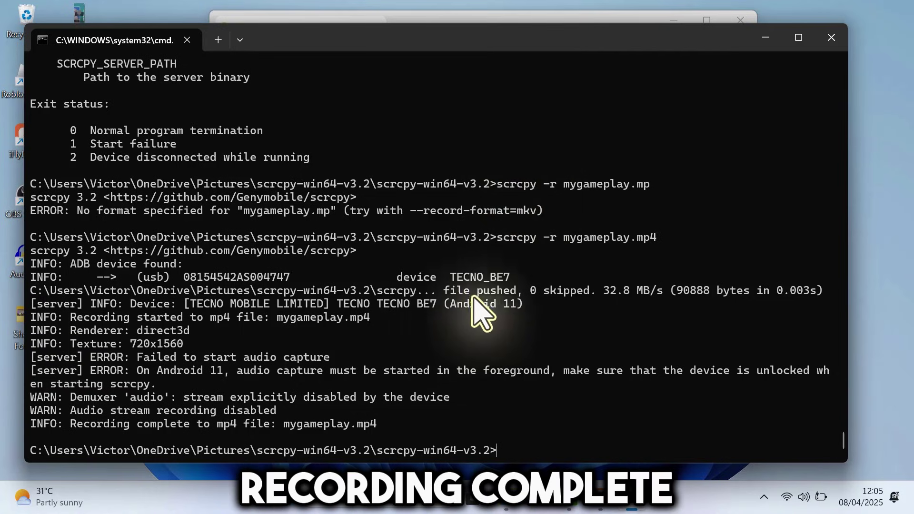
Minimize the terminal, open mygameplay.mp4 in VLC, and seek to about 00:16.
{"action": "left_click", "coordinate": [761, 41]}
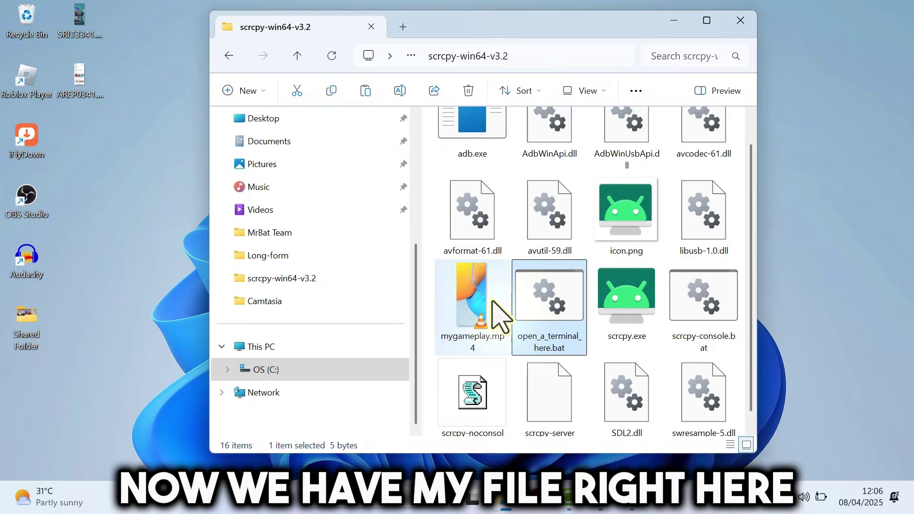
{"action": "left_click", "coordinate": [471, 323]}
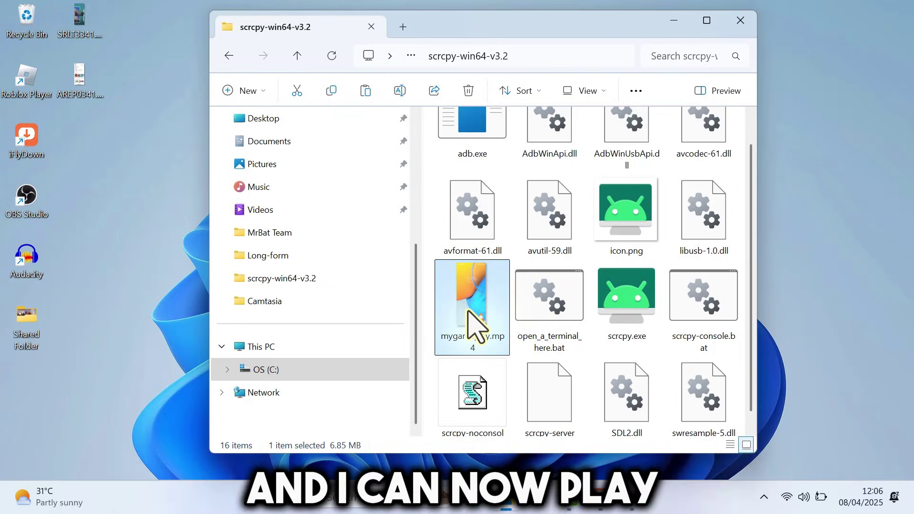
{"action": "double_click", "coordinate": [471, 323]}
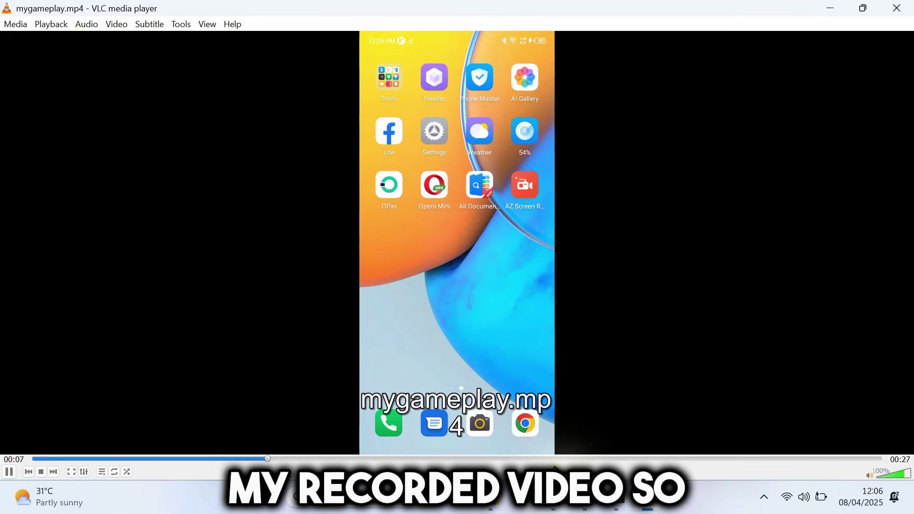
{"action": "left_click", "coordinate": [552, 458]}
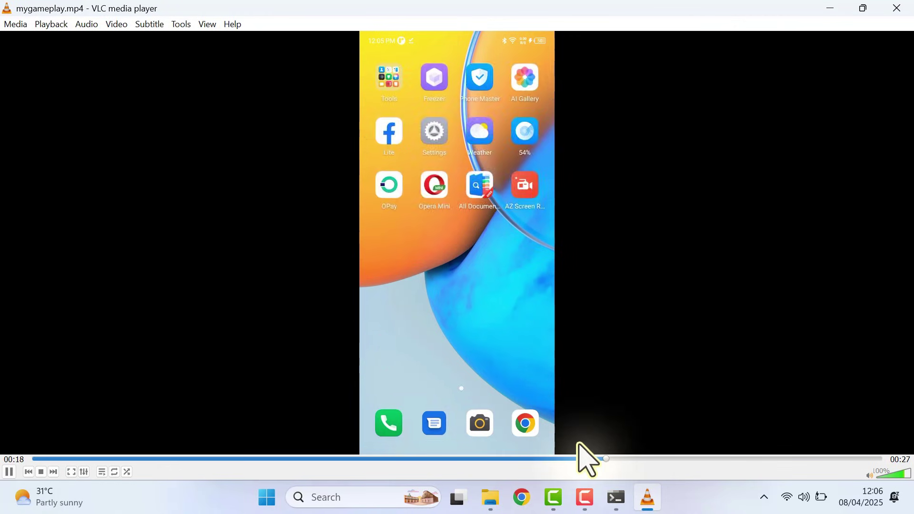
Close VLC and scroll back up the terminal's scrcpy help to the shortcuts and video options.
{"action": "left_click", "coordinate": [896, 8]}
{"action": "left_click", "coordinate": [614, 497]}
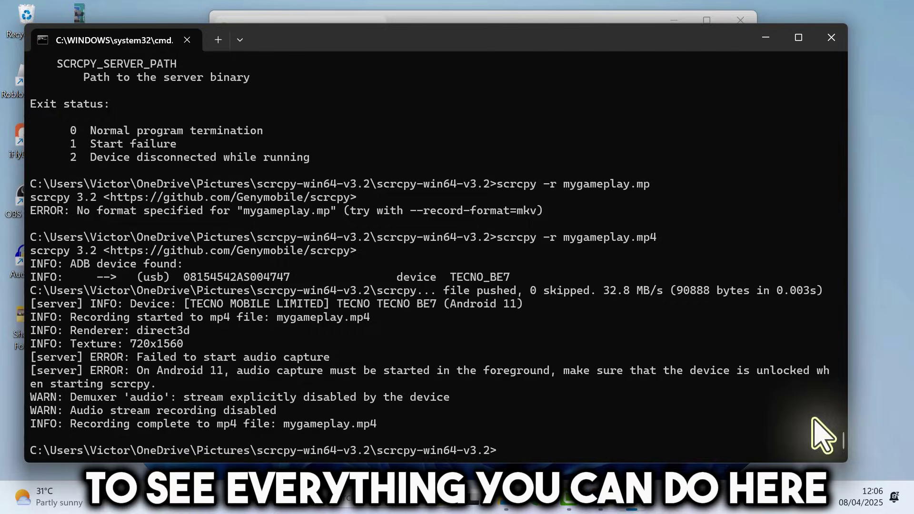
{"action": "left_click_drag", "start_coordinate": [838, 438], "coordinate": [827, 361]}
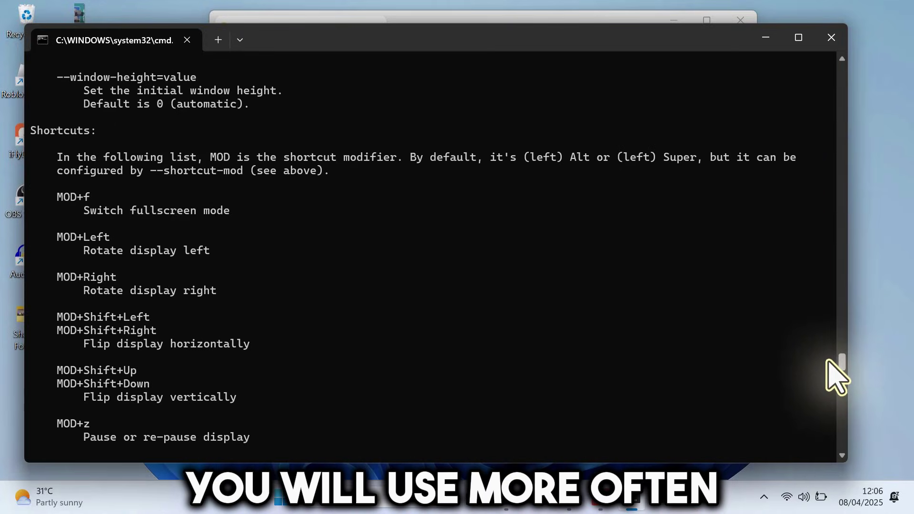
{"action": "left_click_drag", "start_coordinate": [826, 361], "coordinate": [828, 316]}
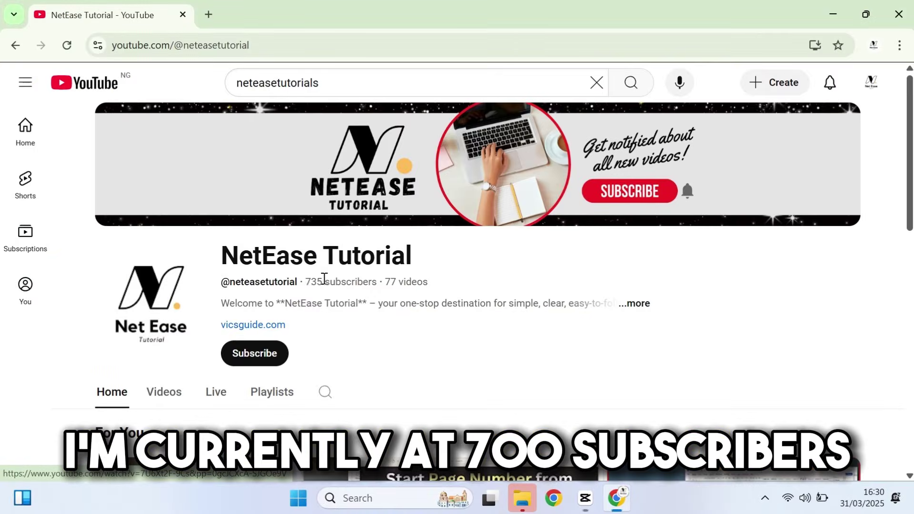
Subscribe to NetEase Tutorial and open its bell menu, then swipe and move the phone mirror window.
{"action": "scroll", "coordinate": [758, 248], "scroll_direction": "down", "scroll_amount": 2}
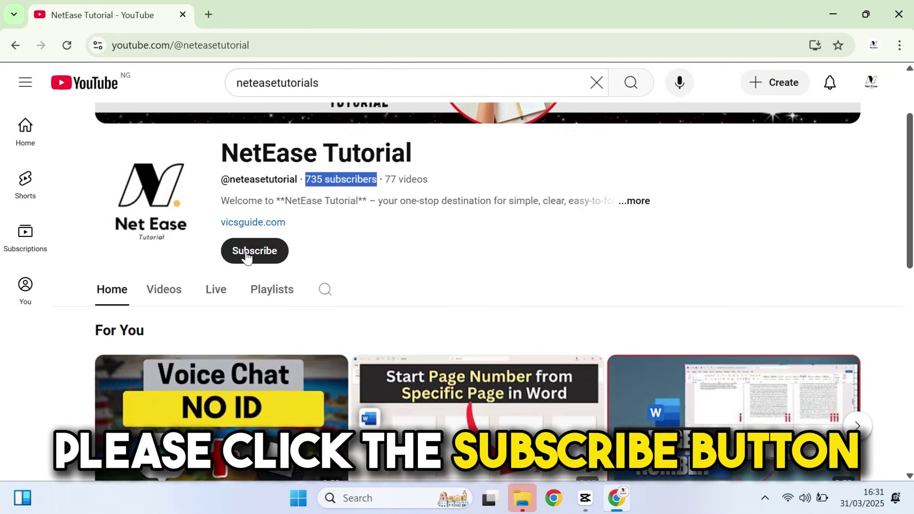
{"action": "left_click", "coordinate": [278, 253]}
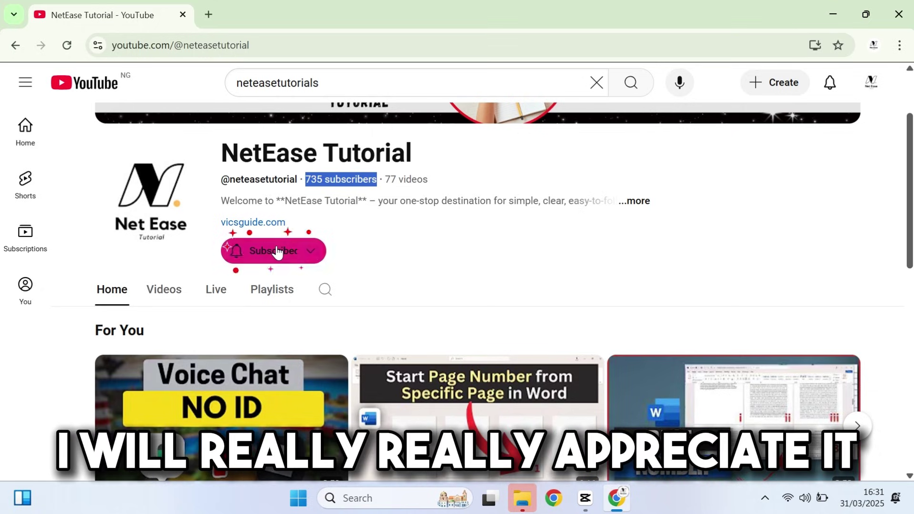
{"action": "left_click", "coordinate": [312, 252]}
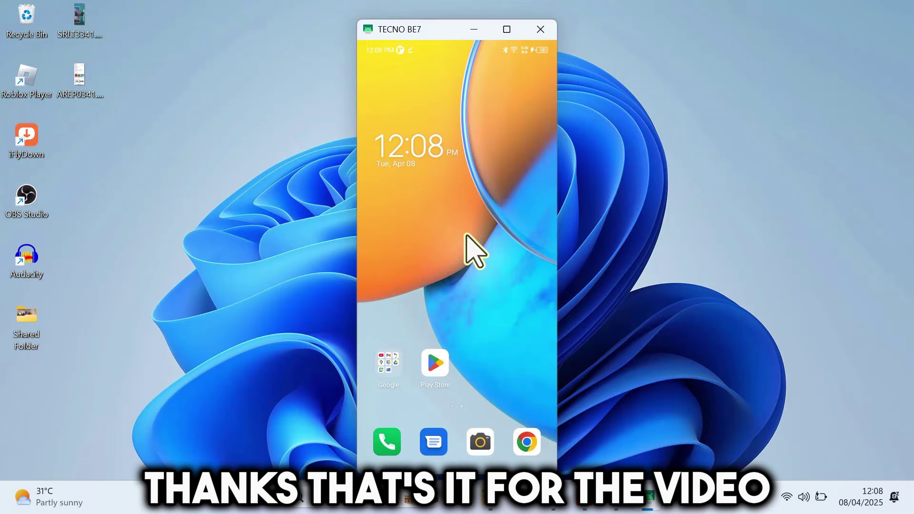
{"action": "left_click_drag", "start_coordinate": [475, 252], "coordinate": [444, 244]}
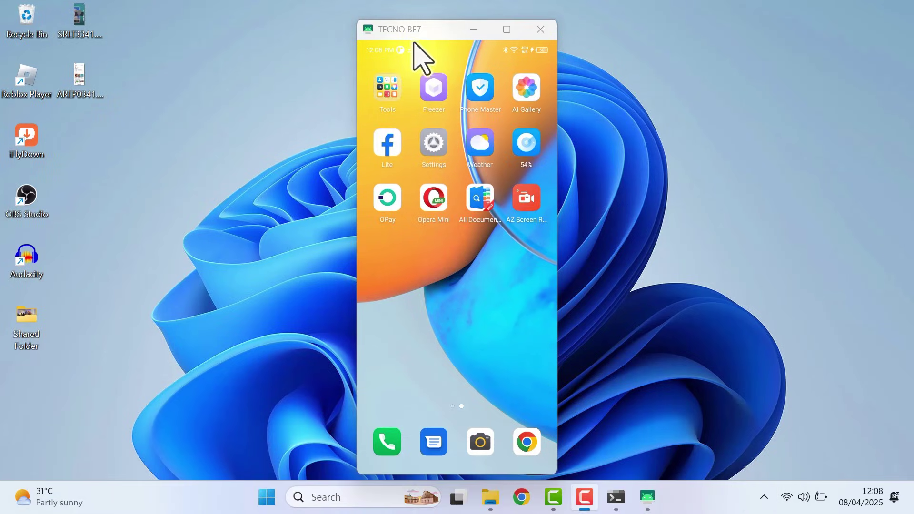
{"action": "left_click_drag", "start_coordinate": [402, 30], "coordinate": [385, 21]}
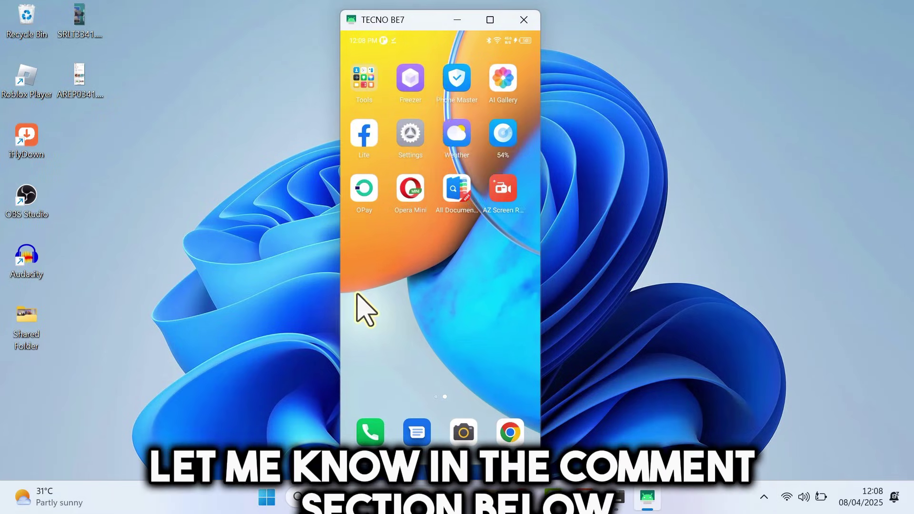